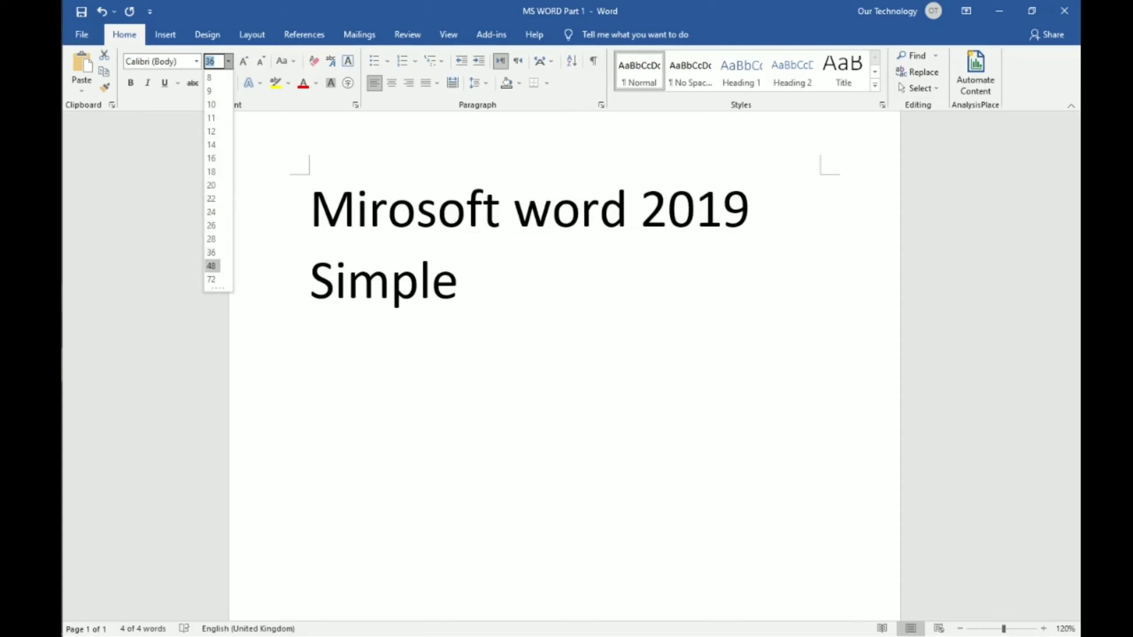
- Set both text lines to font size 48 and apply the "Gradient Fill: Blue, Accent color 5; Reflection" text effect
click(211, 266)
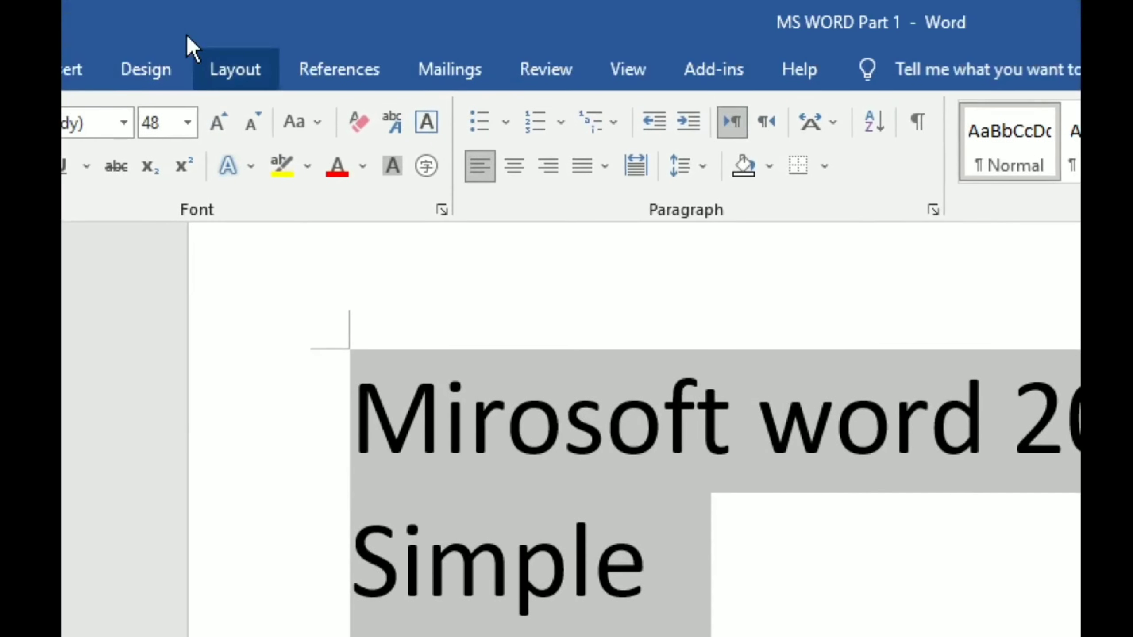
click(252, 170)
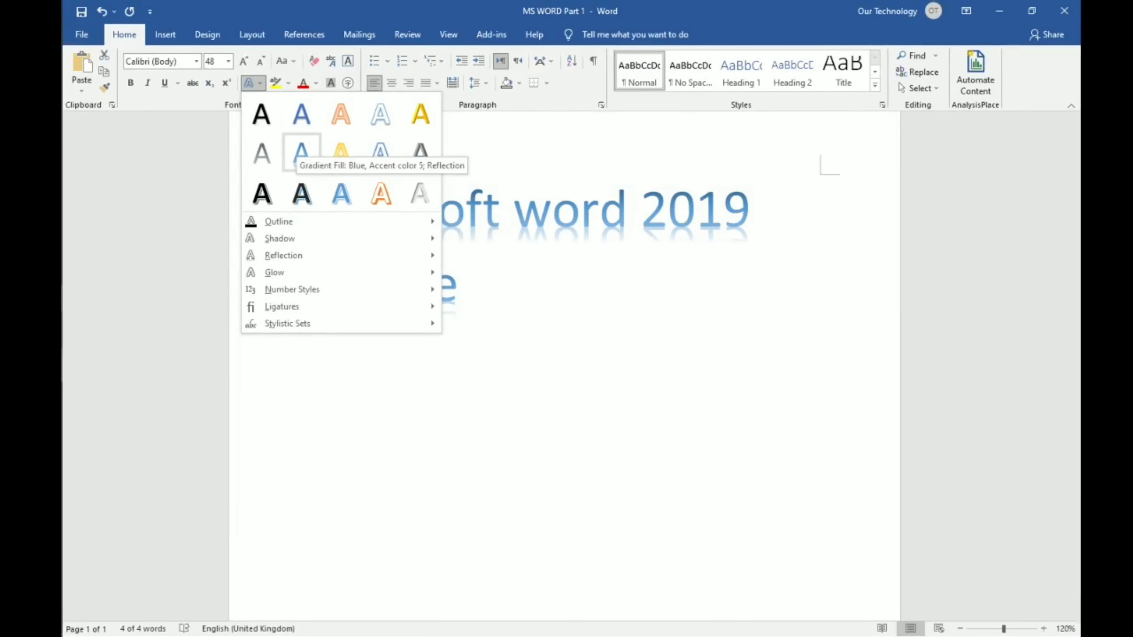
click(301, 152)
click(591, 296)
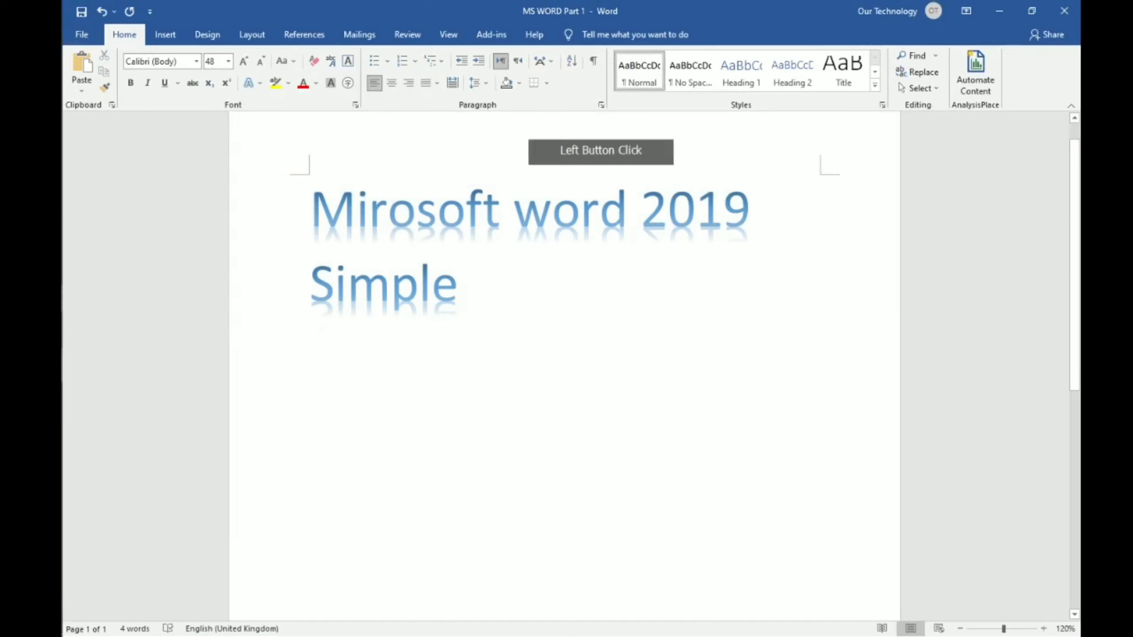
- Replace the text effect on both lines with the first preset, plain black fill with a shadow
drag(440, 282, 270, 112)
click(261, 88)
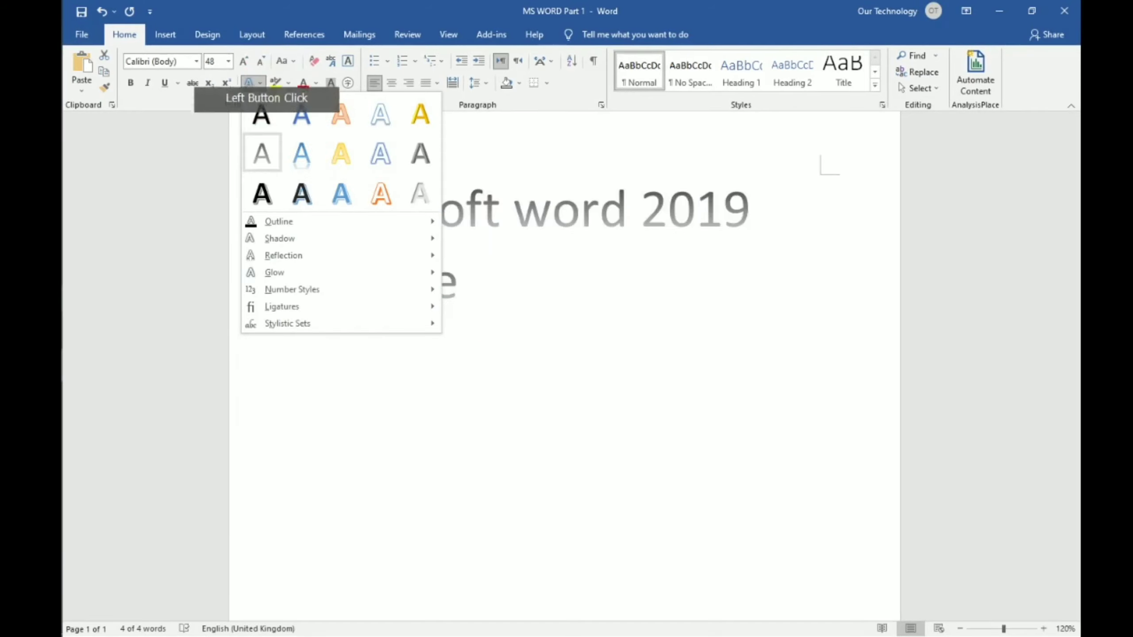
click(261, 113)
click(631, 376)
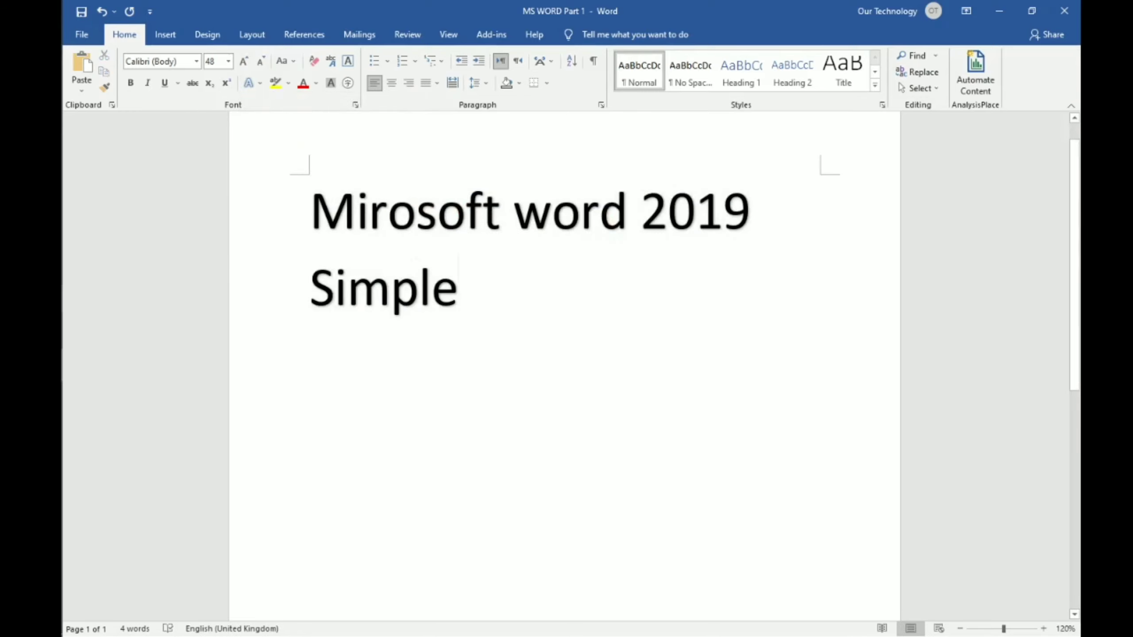
- Select both lines and examine the available letter case, highlight colour and font colour options
drag(486, 303, 322, 232)
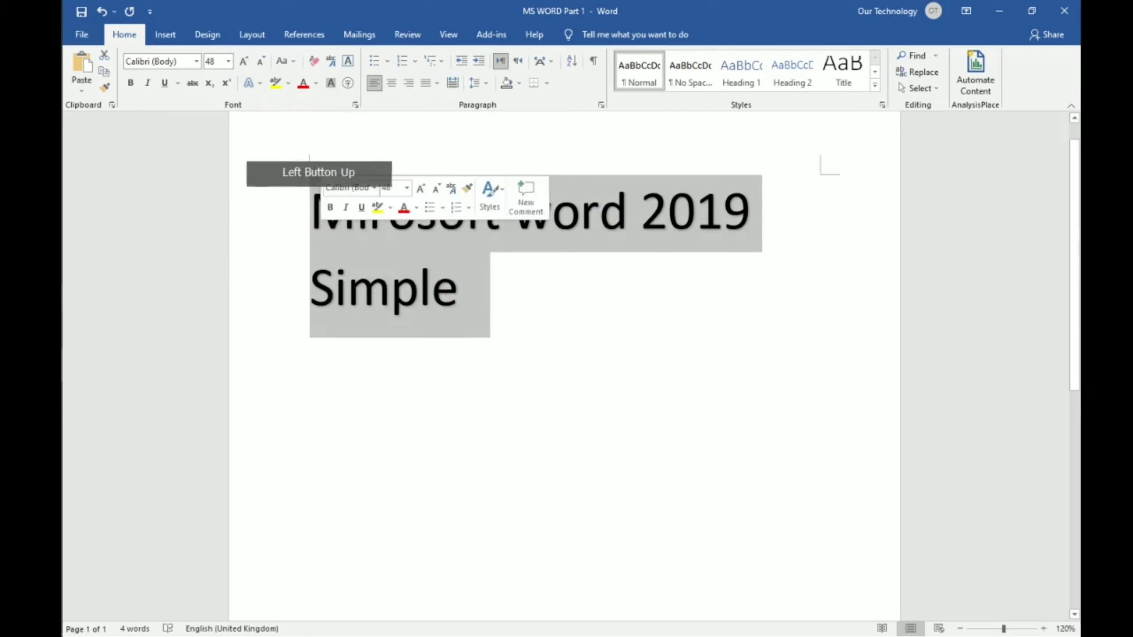
click(293, 62)
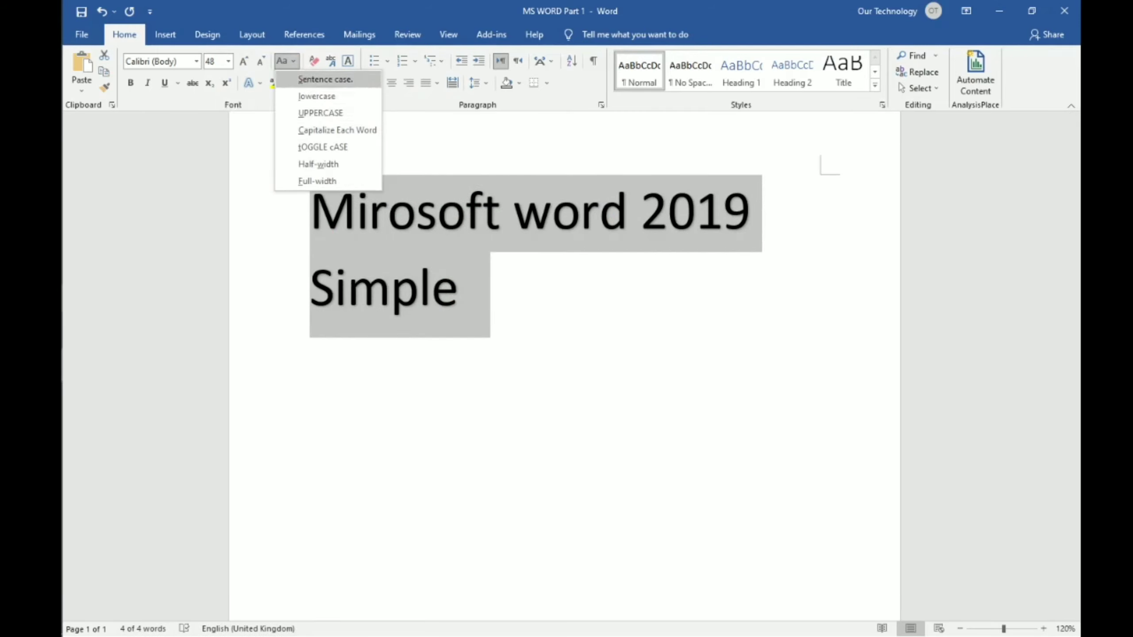
click(285, 61)
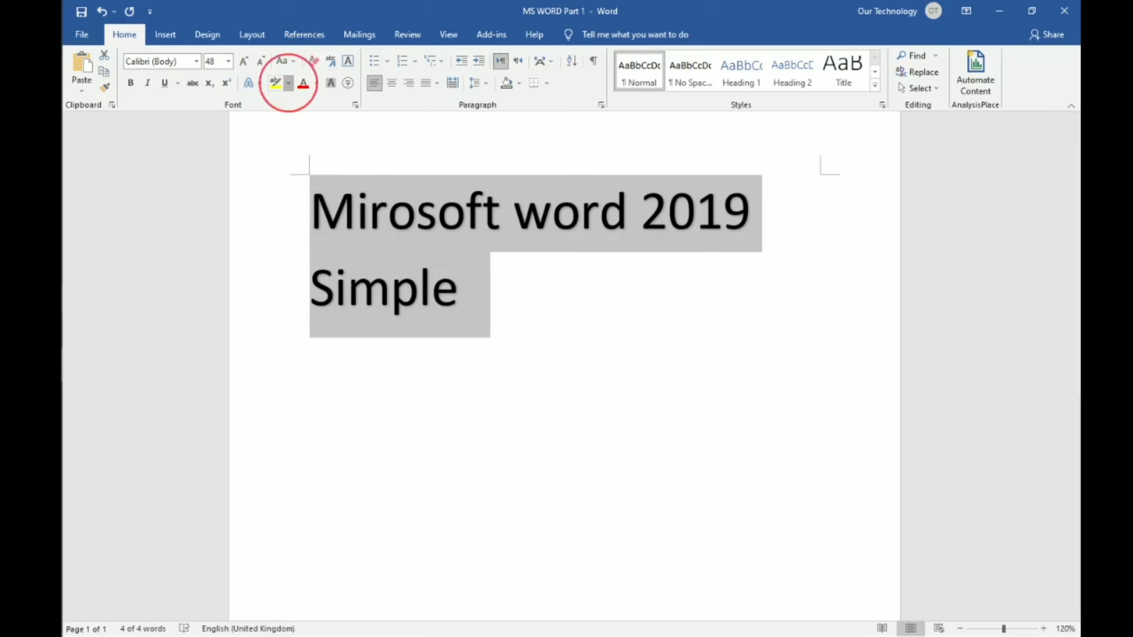
click(285, 83)
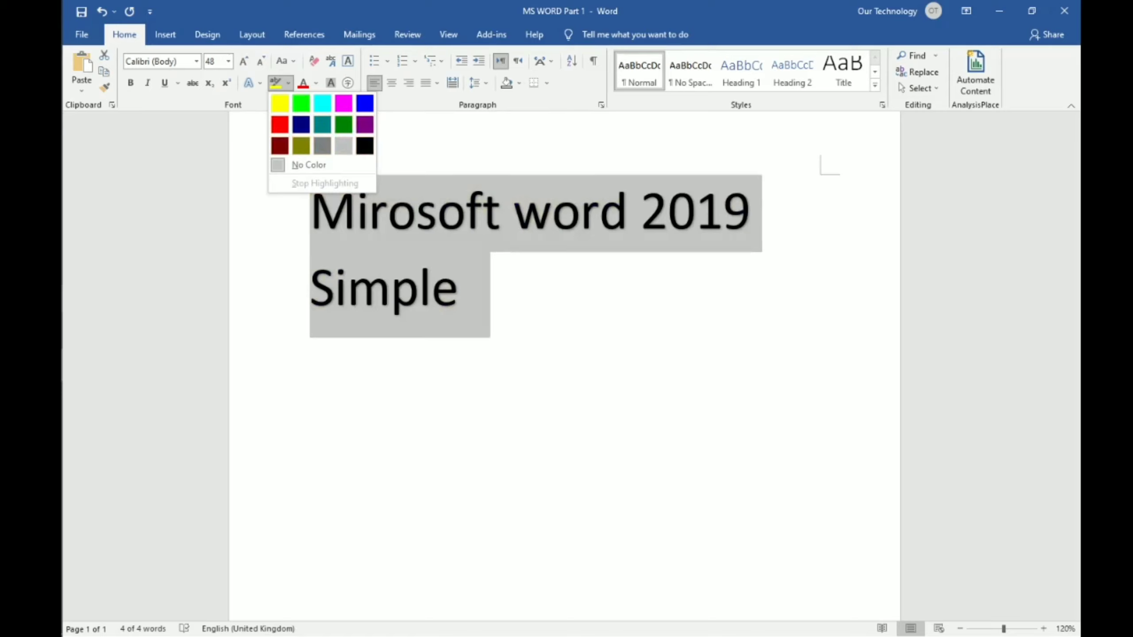
click(317, 83)
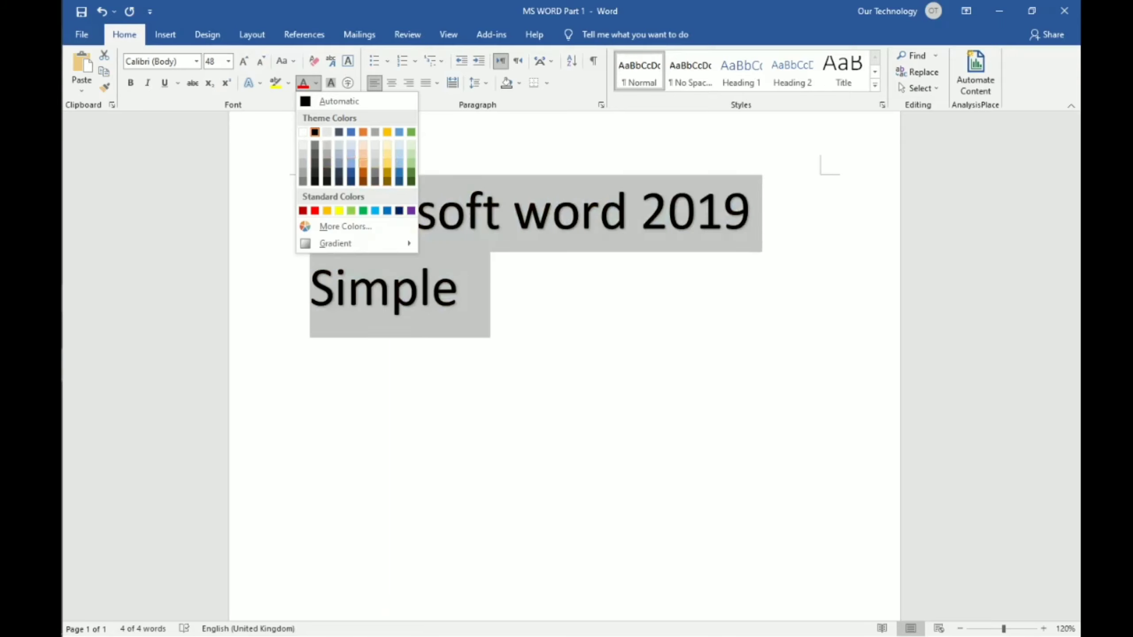
click(315, 83)
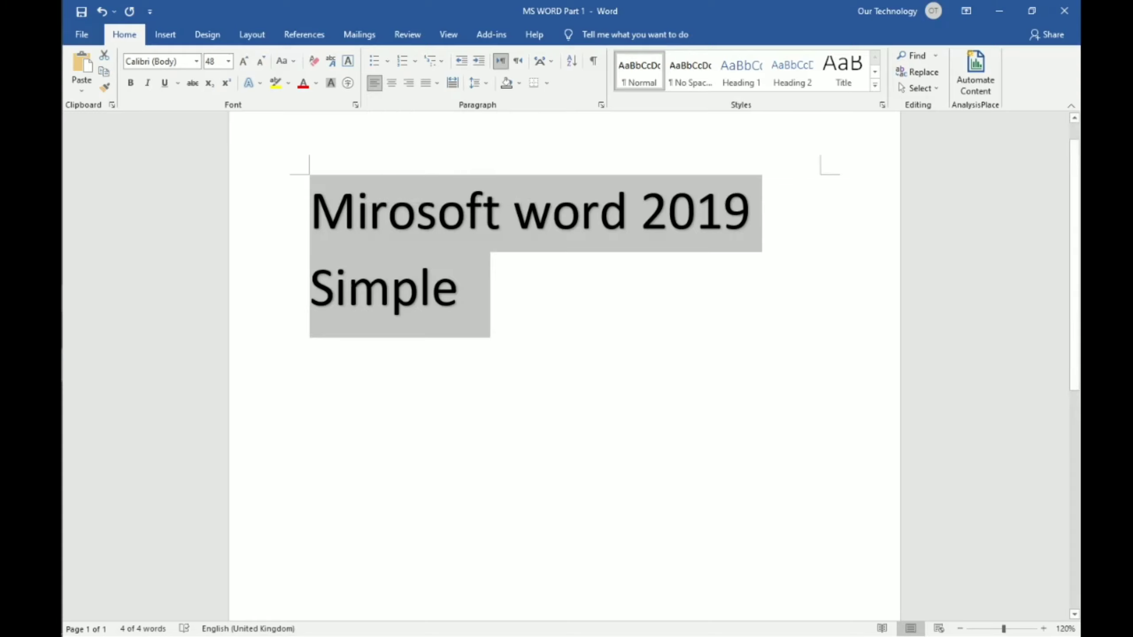
- Try centred, left and right alignment on the two selected lines
key(ctrl+e)
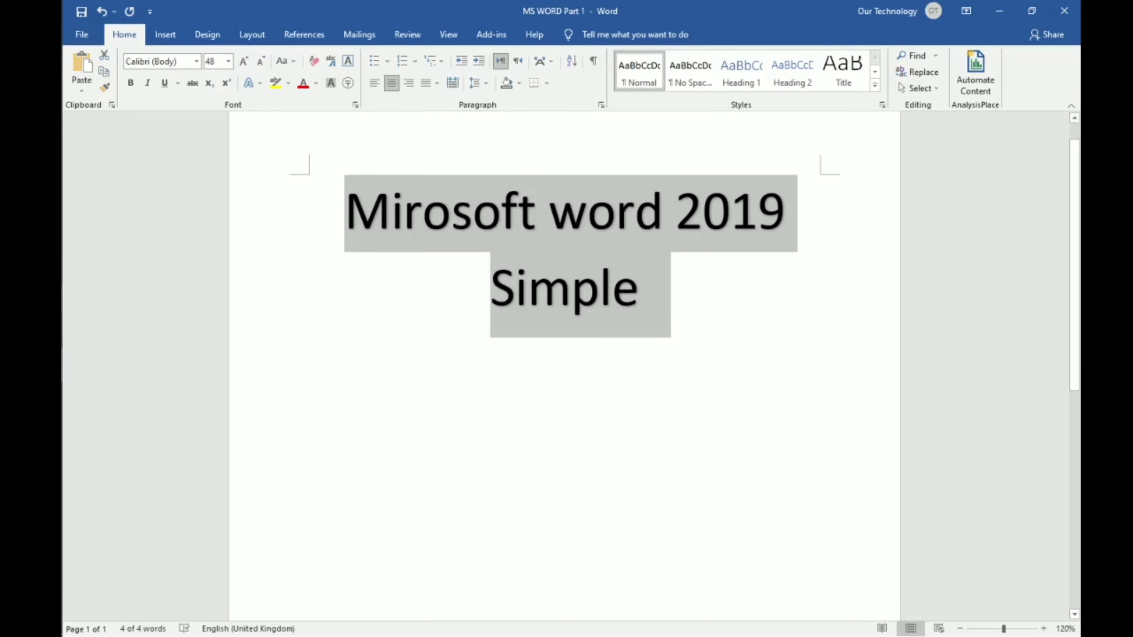
key(ctrl+l)
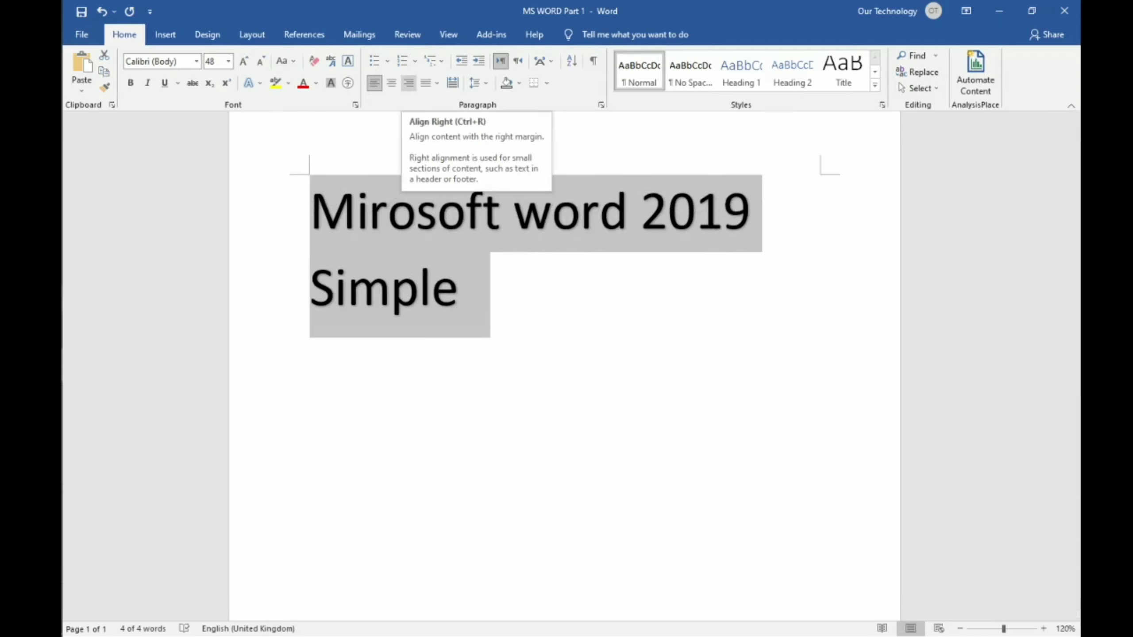
key(ctrl+r)
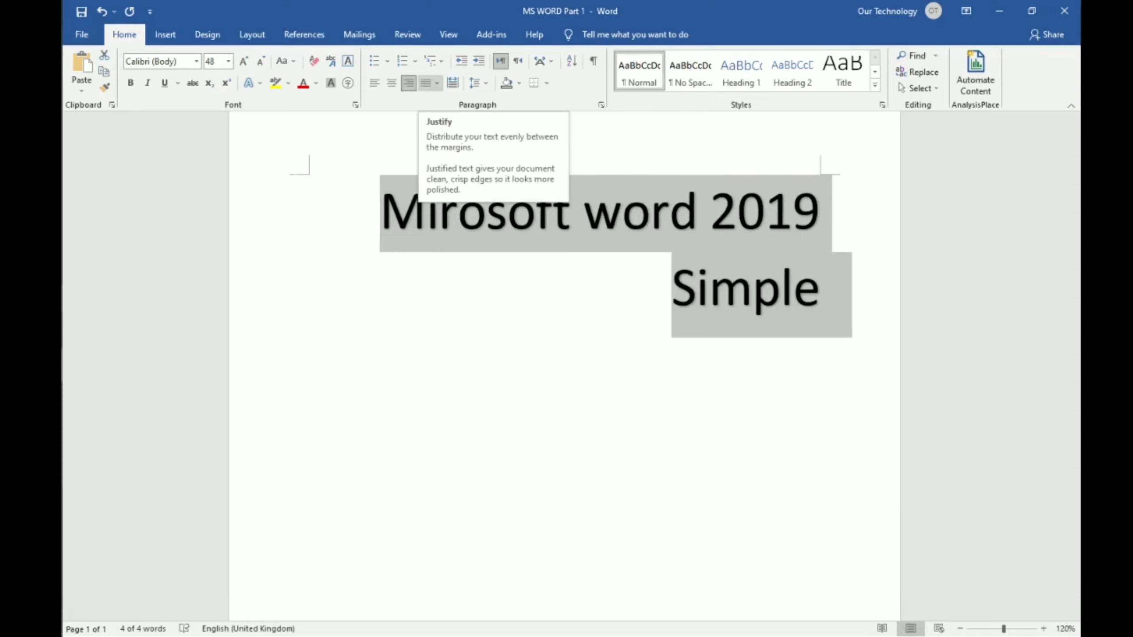
- Try Justify and Justify Medium on the two lines, and return them to left alignment
click(436, 83)
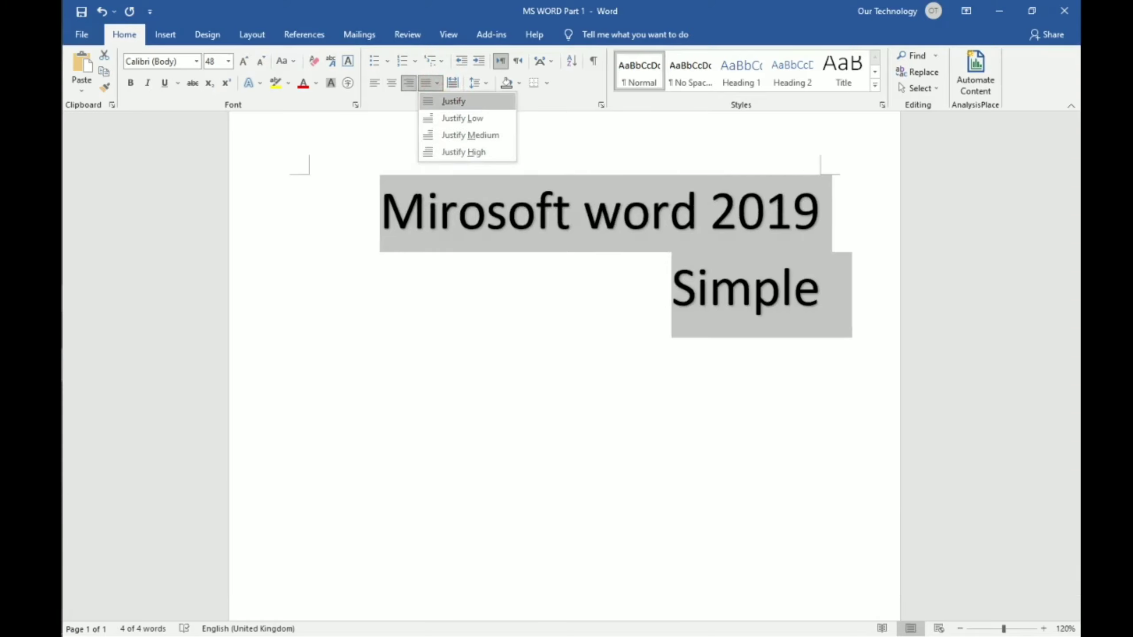
click(452, 101)
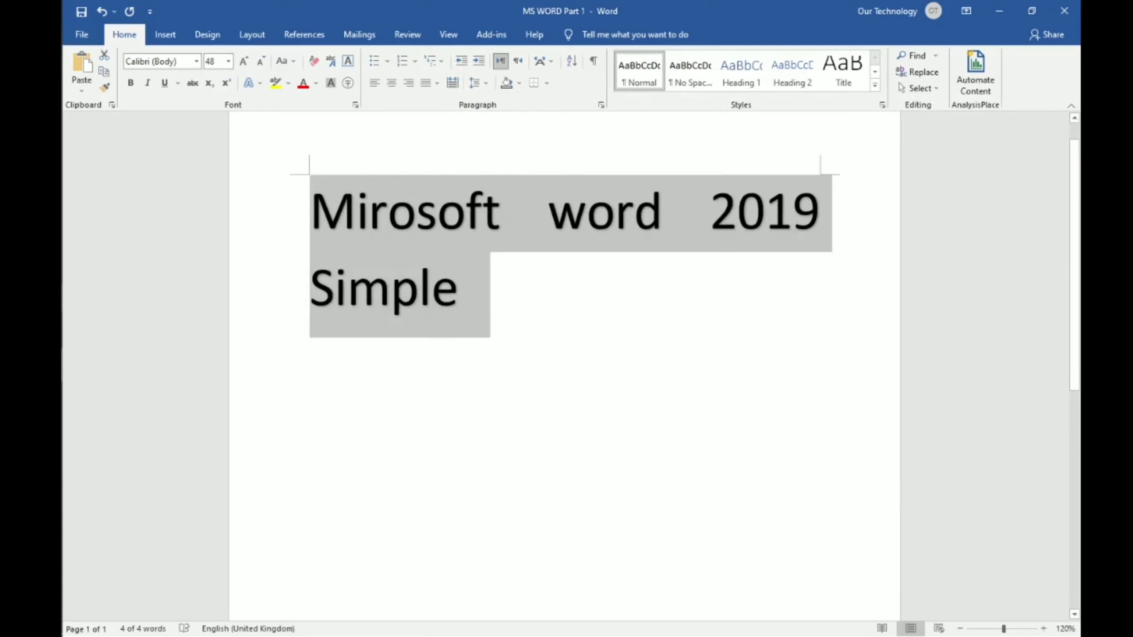
click(437, 83)
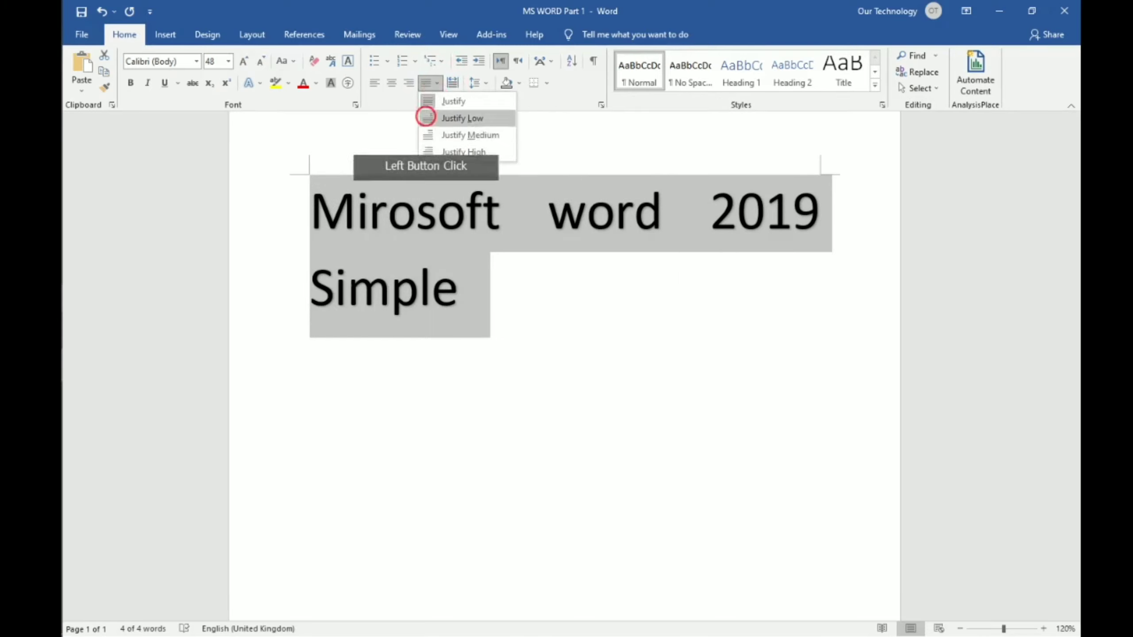
click(459, 137)
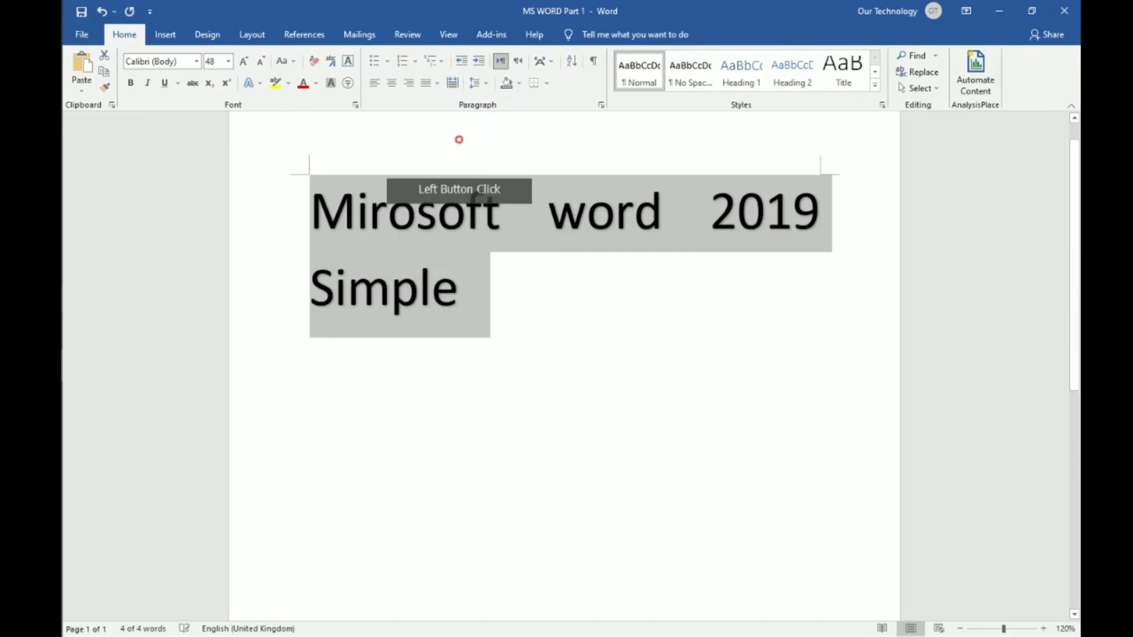
click(437, 85)
click(437, 96)
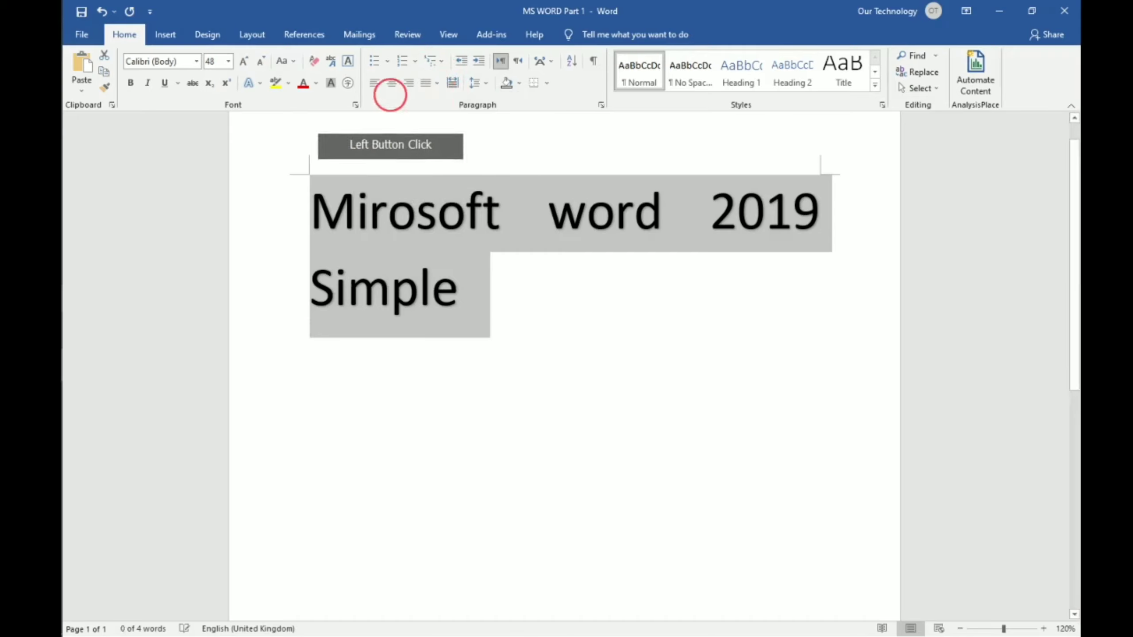
click(374, 83)
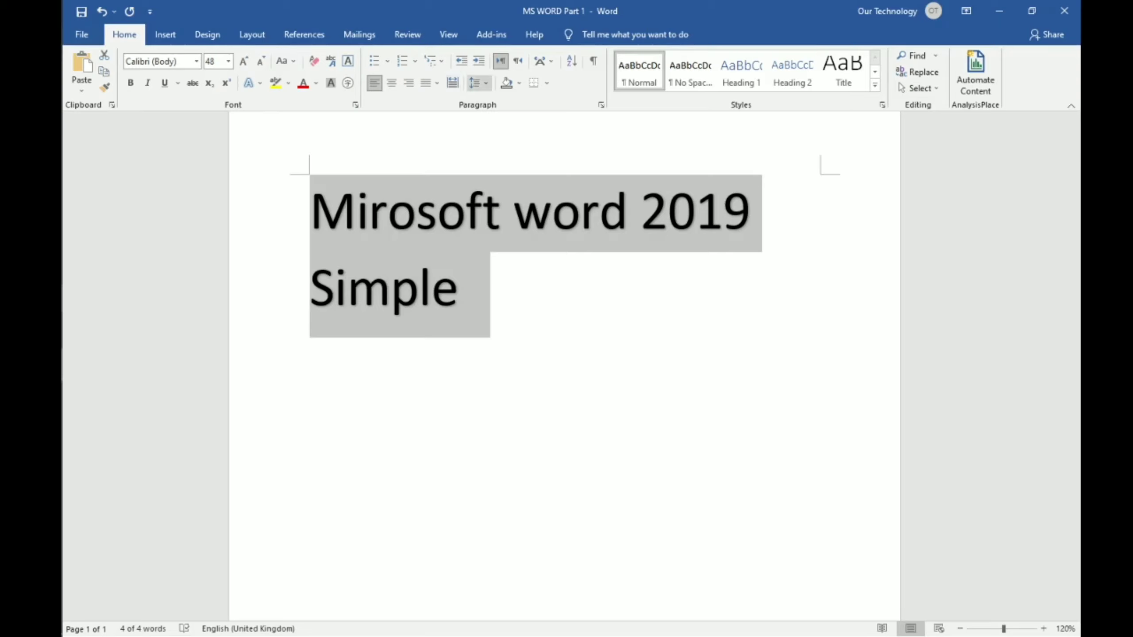
- Remove the space after the paragraph for the two selected lines
click(477, 83)
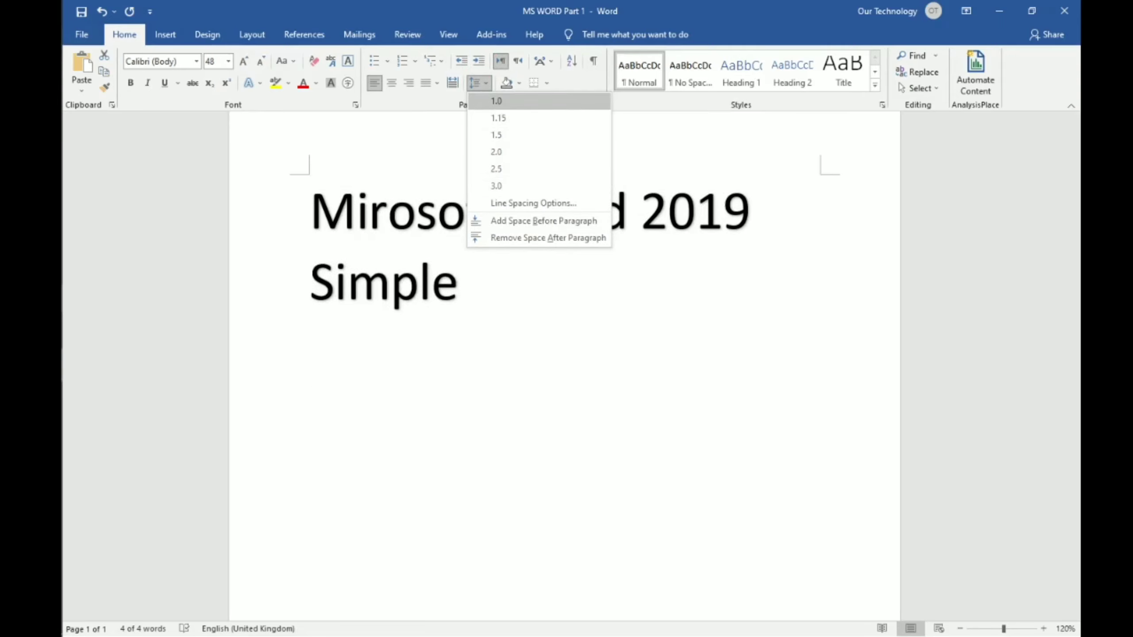
click(477, 83)
click(477, 83)
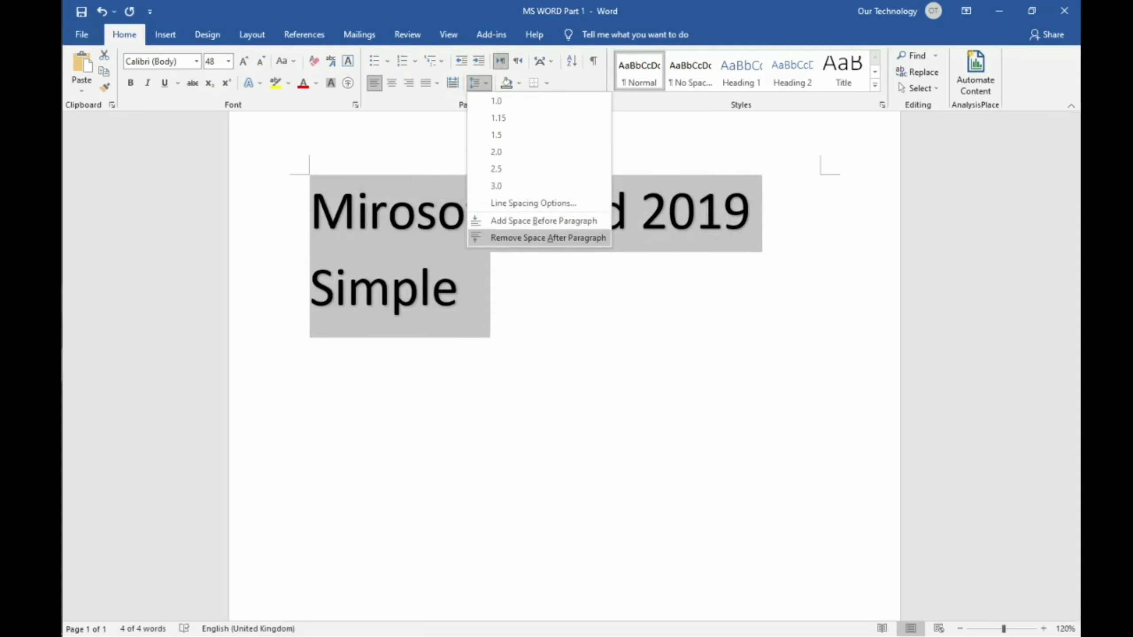
click(499, 238)
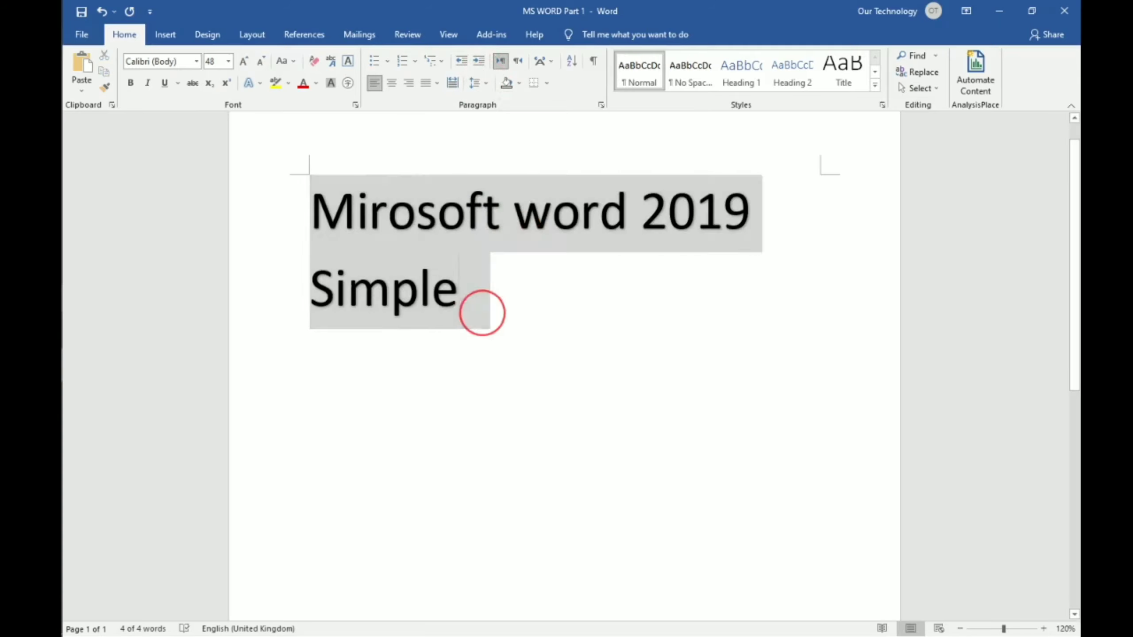
- Reselect the two lines and try adding space after the paragraph and bullets
click(499, 302)
drag(499, 301, 475, 241)
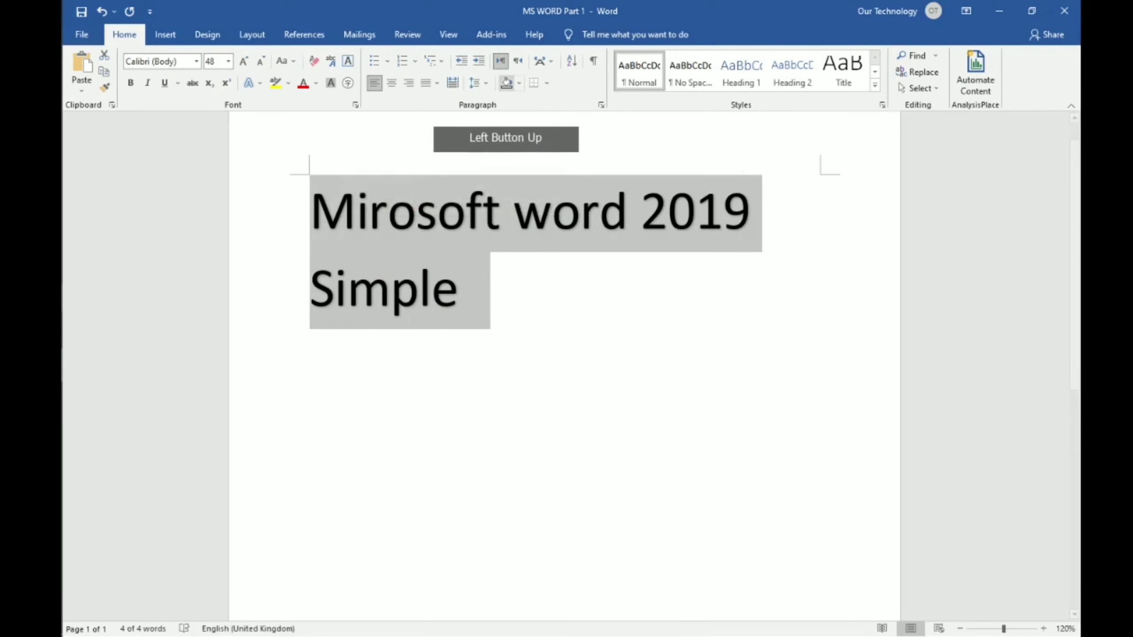
click(476, 83)
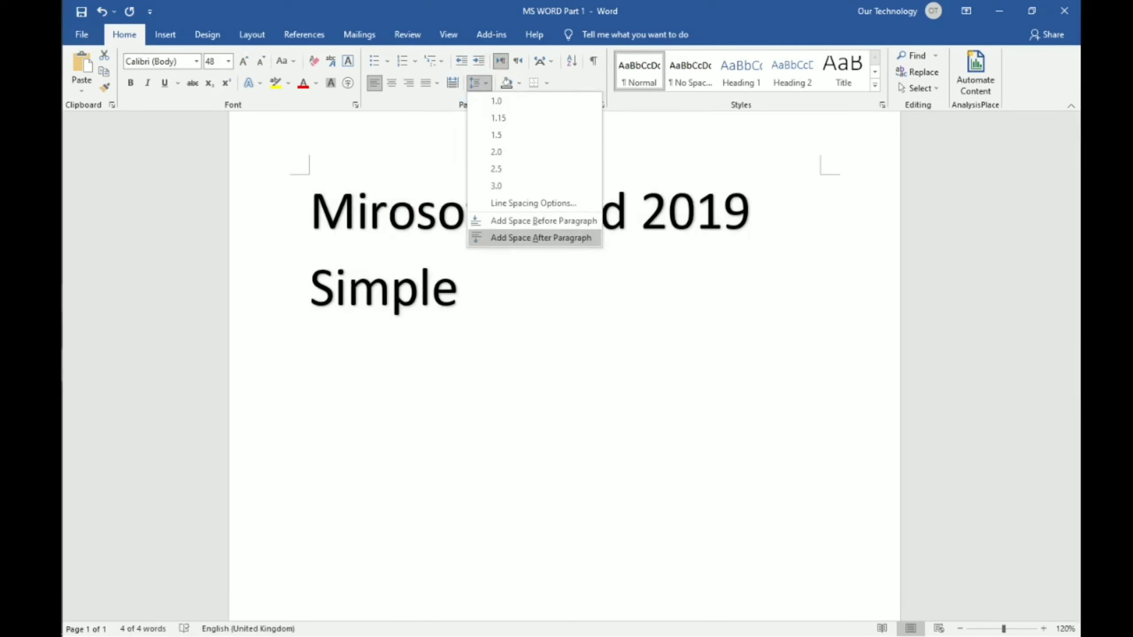
drag(518, 236, 477, 83)
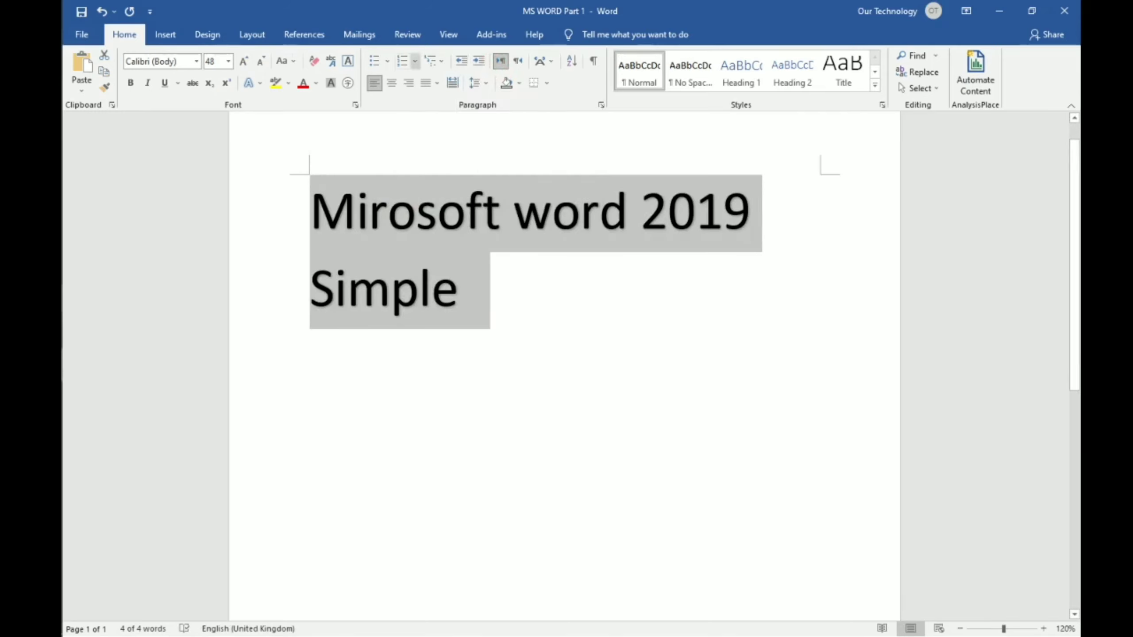
click(374, 60)
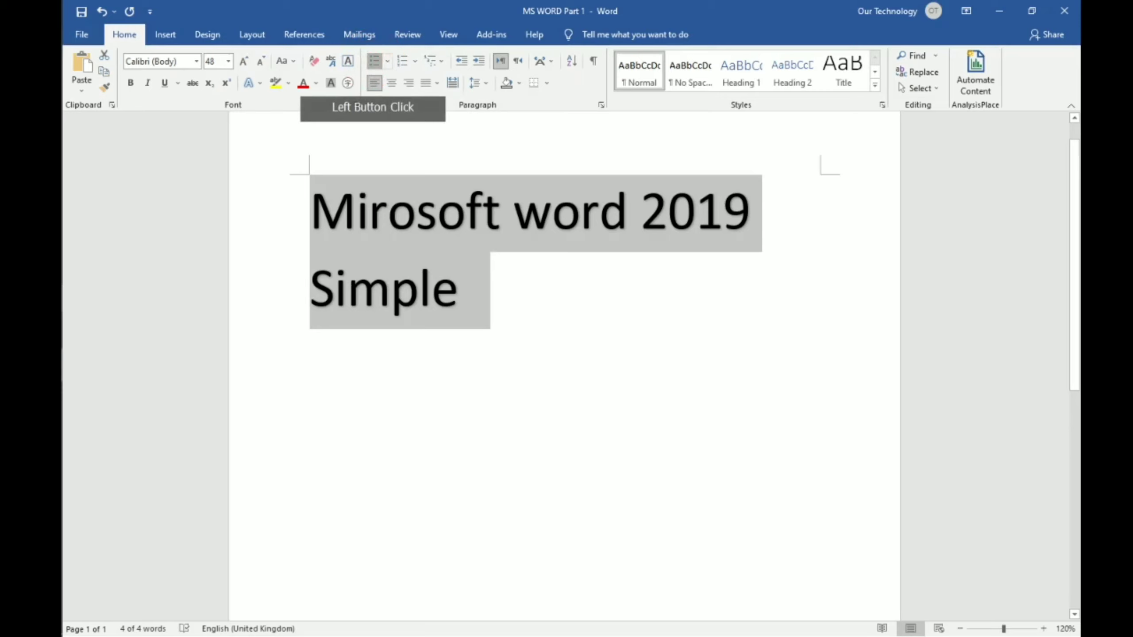
click(374, 60)
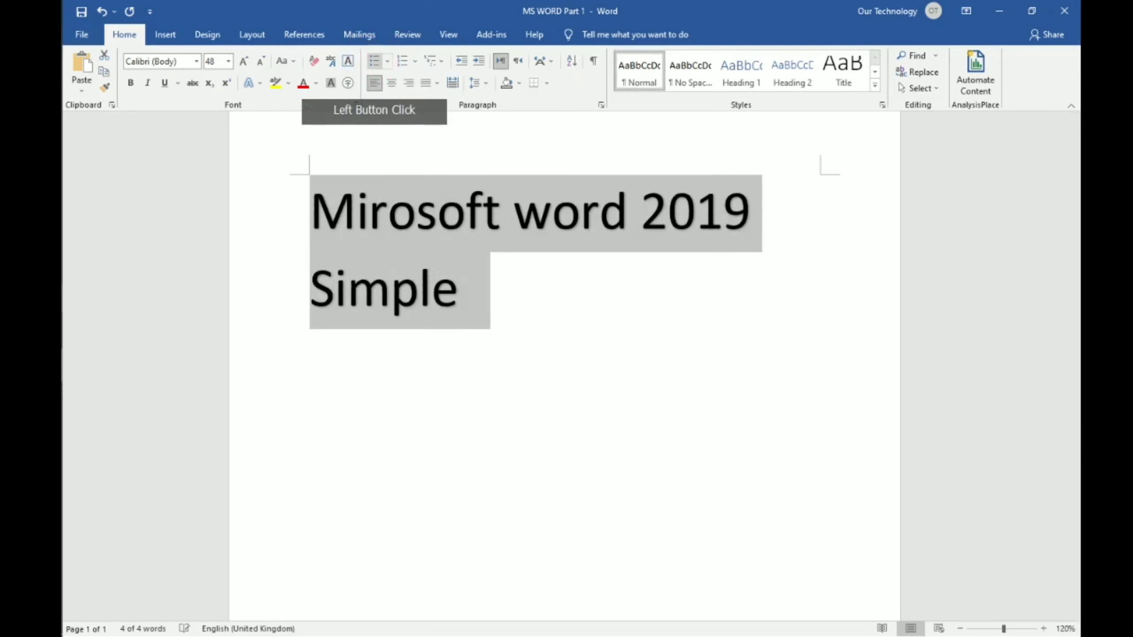
- Add three new lines below "Simple", each reading "Example"
click(418, 288)
key(Return)
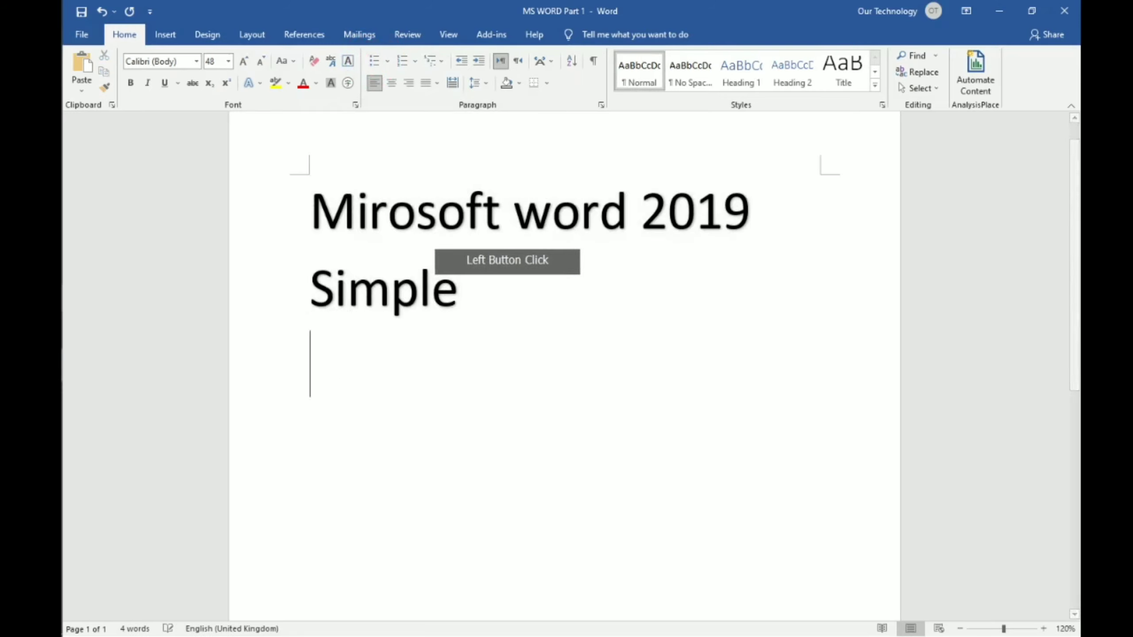
text(E)
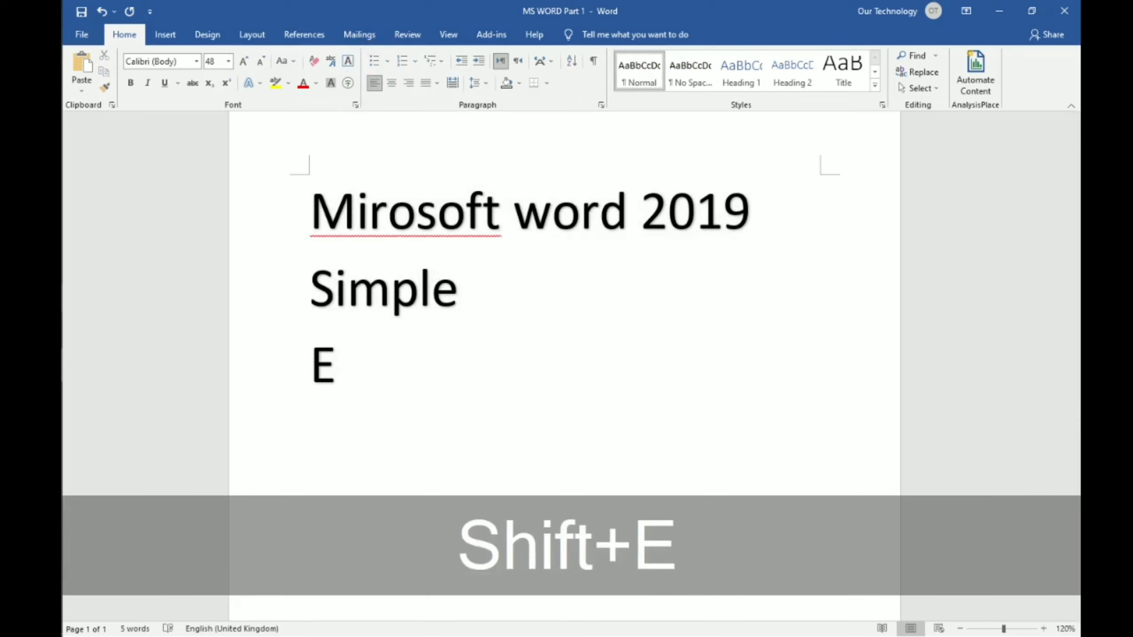
text(xampl)
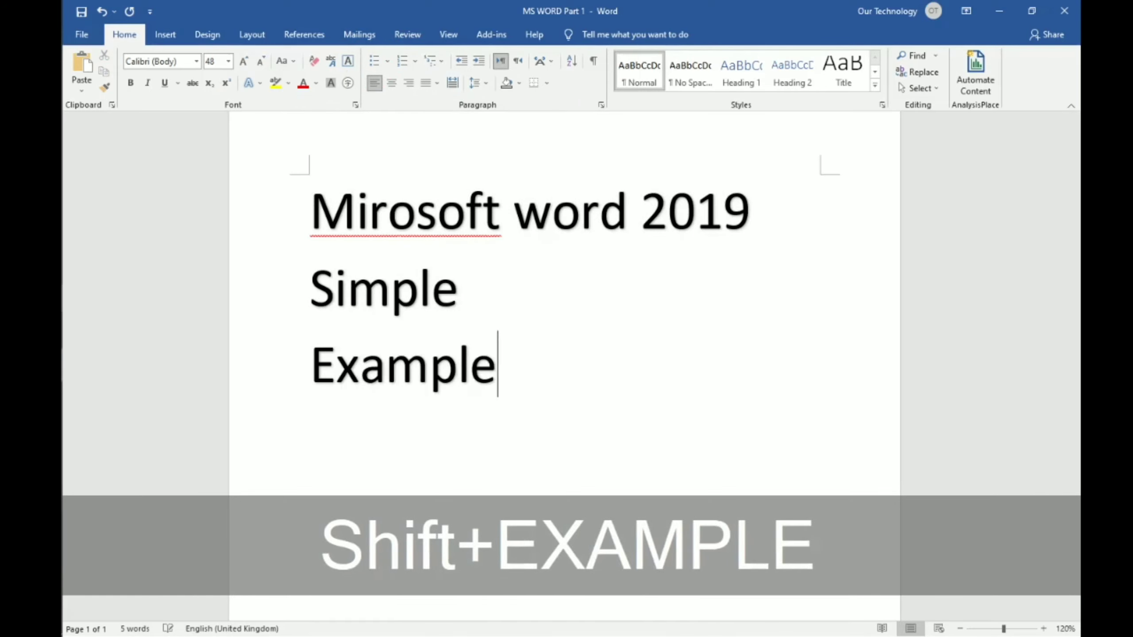
text(Example)
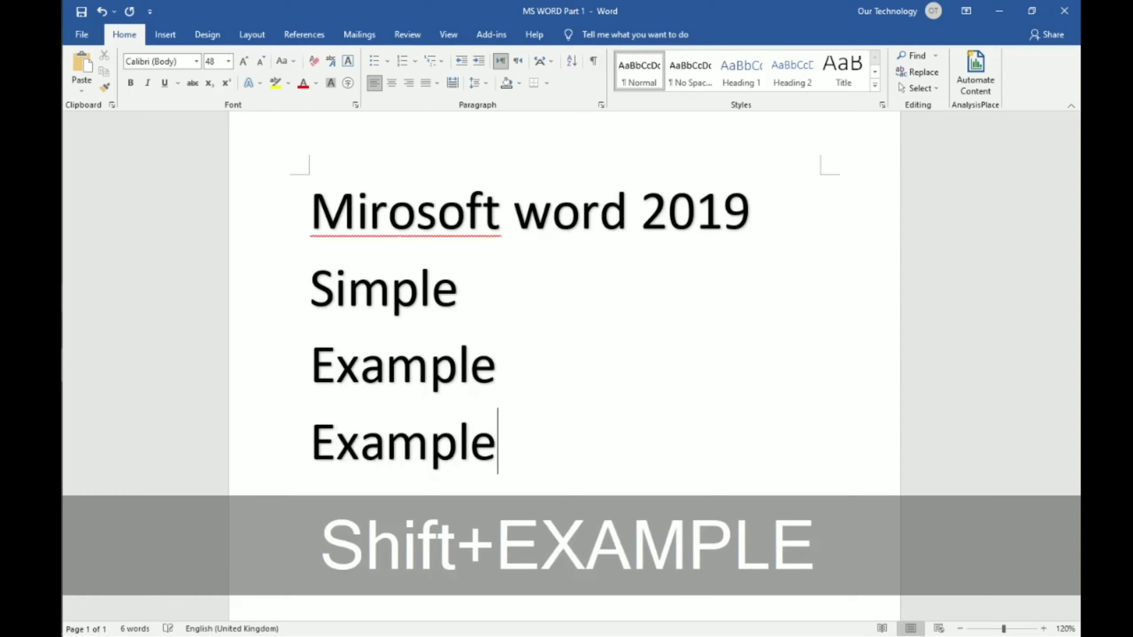
key(Return)
text(Ec)
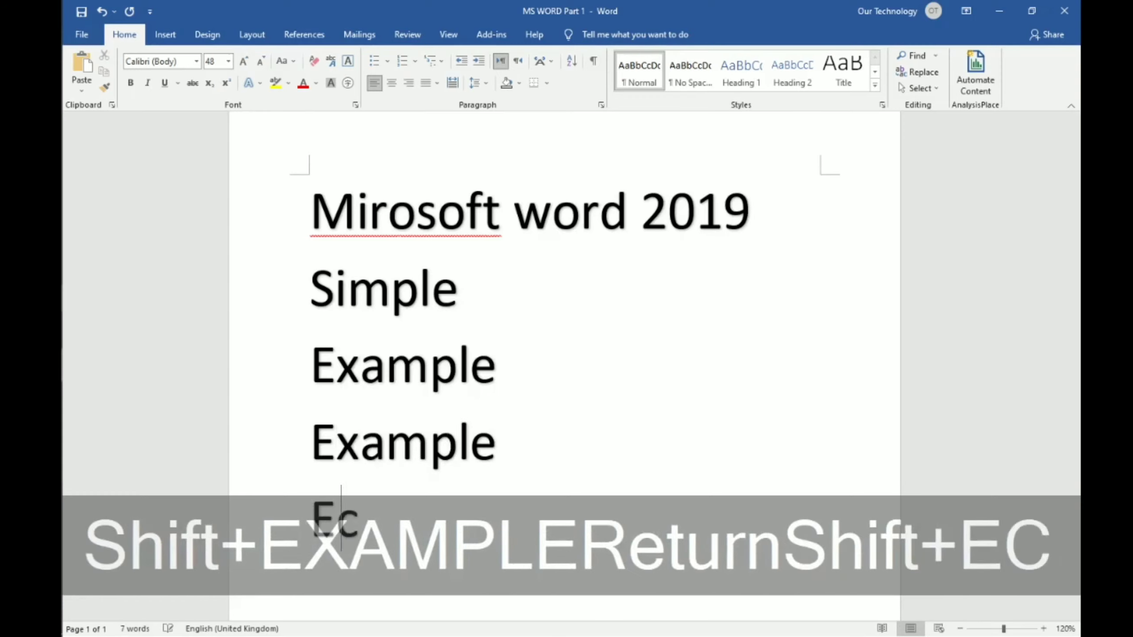
key(BackSpace)
text(xample)
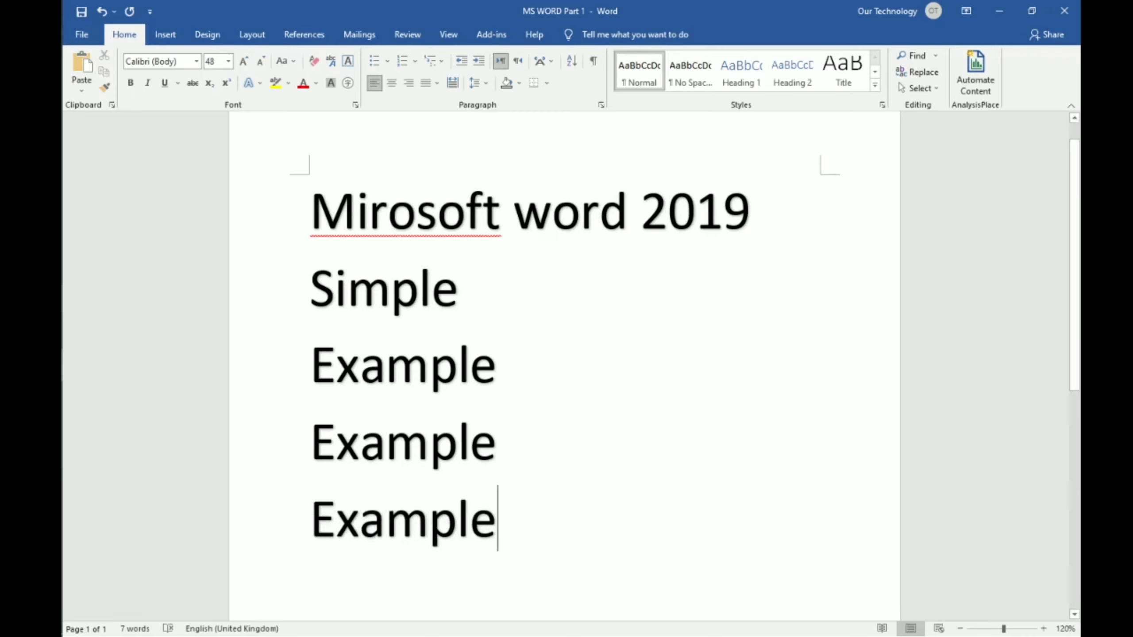
- Format the three "Example" lines as a bulleted list, and switch them to 1. 2. 3. numbering
click(583, 319)
drag(496, 529, 311, 352)
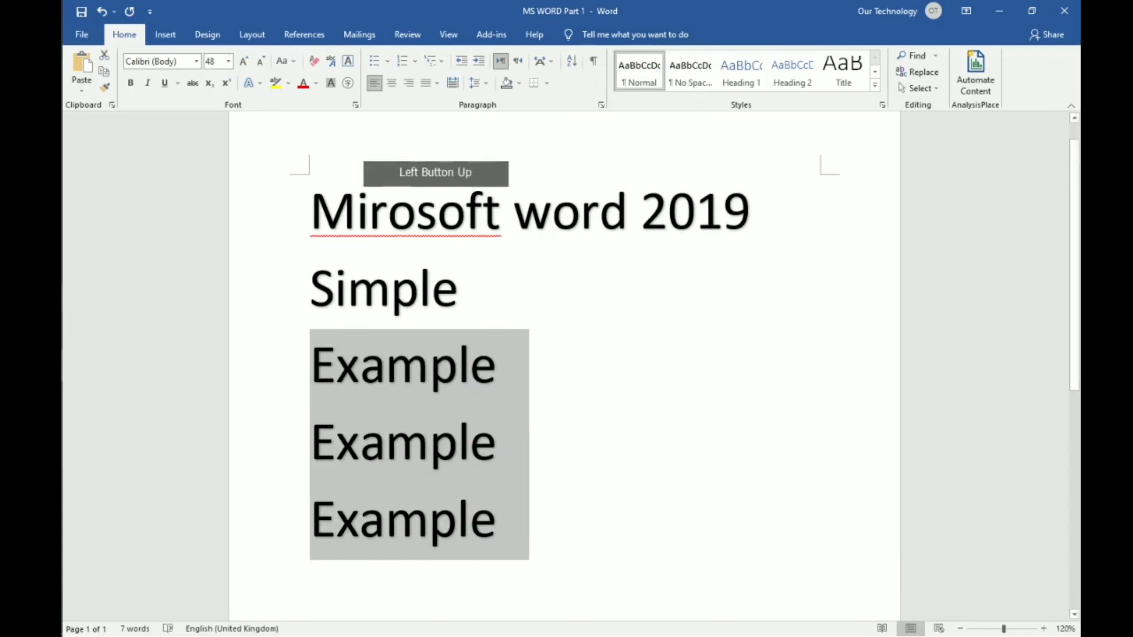
click(375, 61)
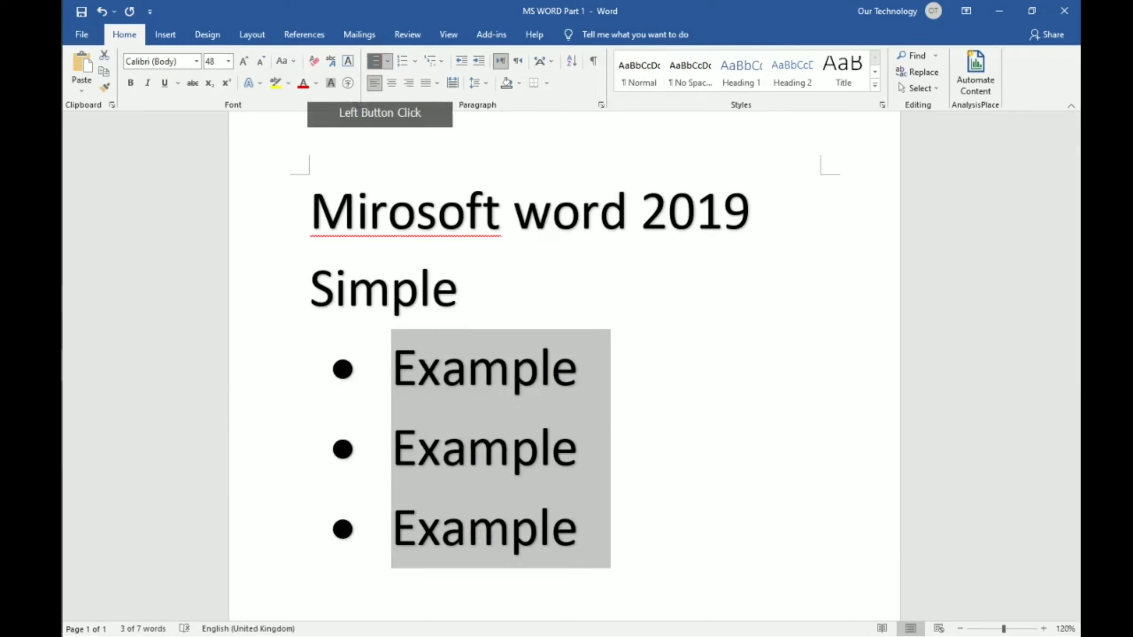
click(403, 62)
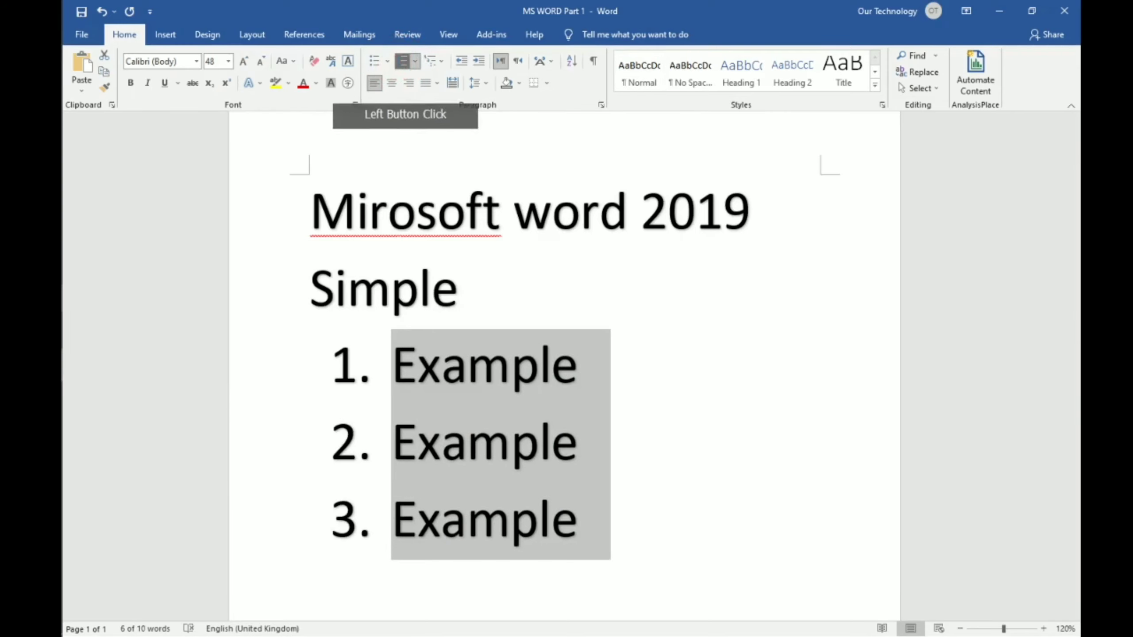
- Look through the bullet, numbering and multilevel list libraries for the three selected "Example" lines
click(415, 61)
click(415, 62)
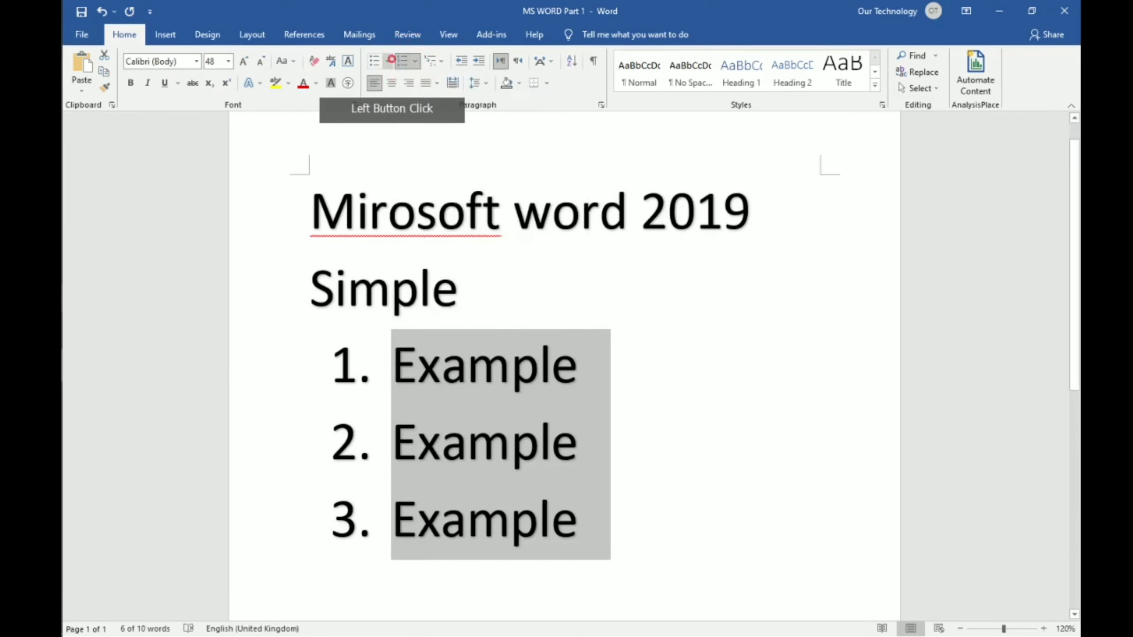
click(388, 62)
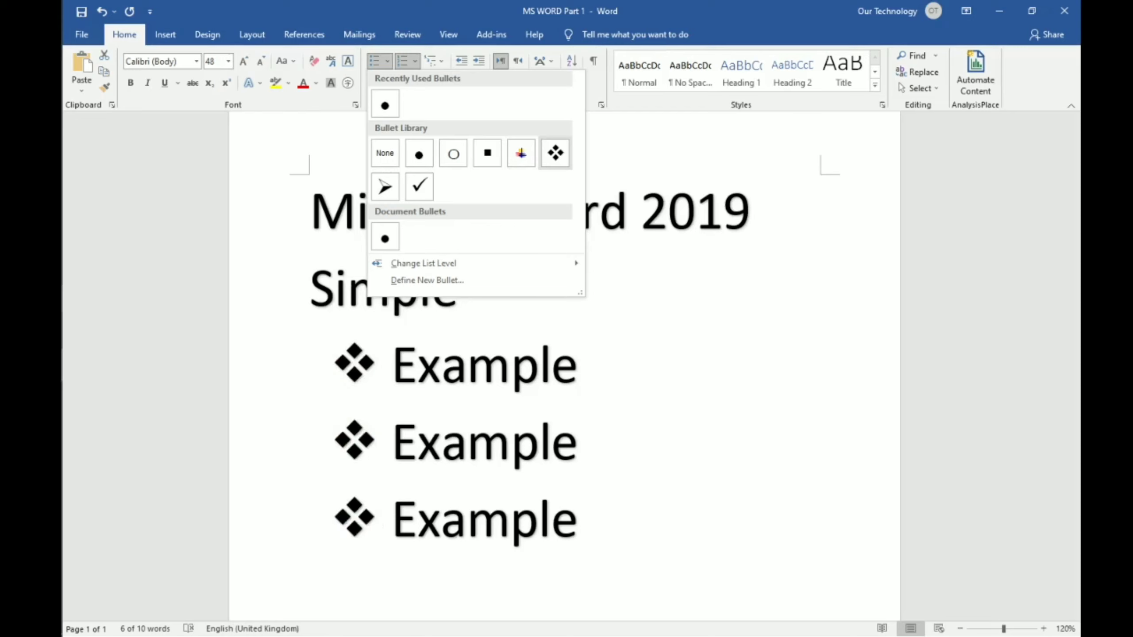
mouse_move(423, 263)
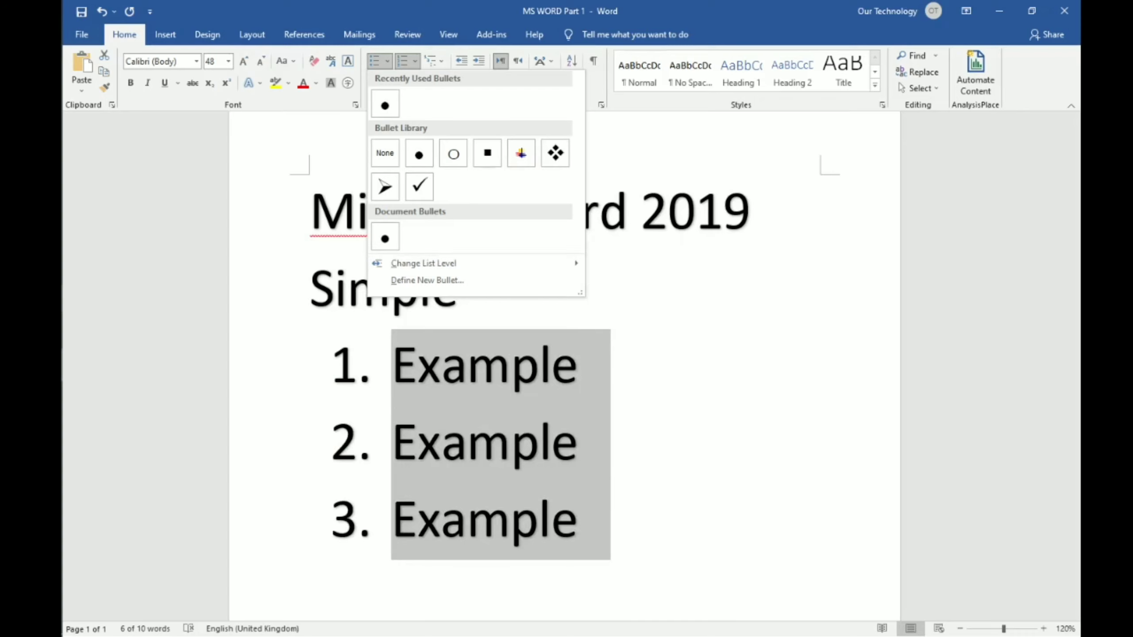
click(414, 61)
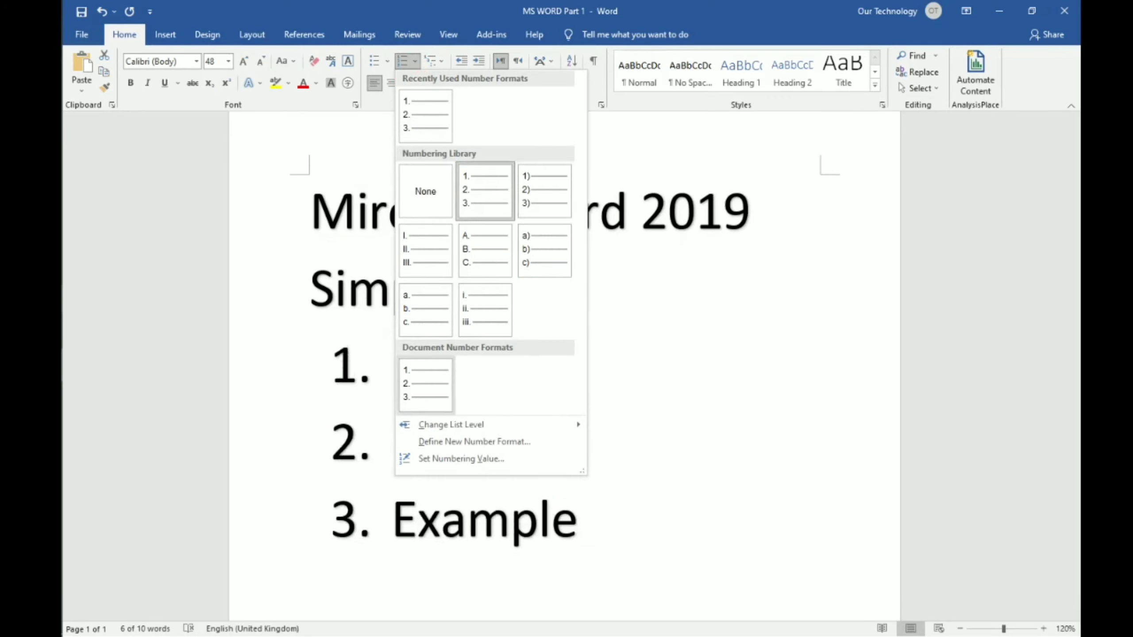
click(435, 61)
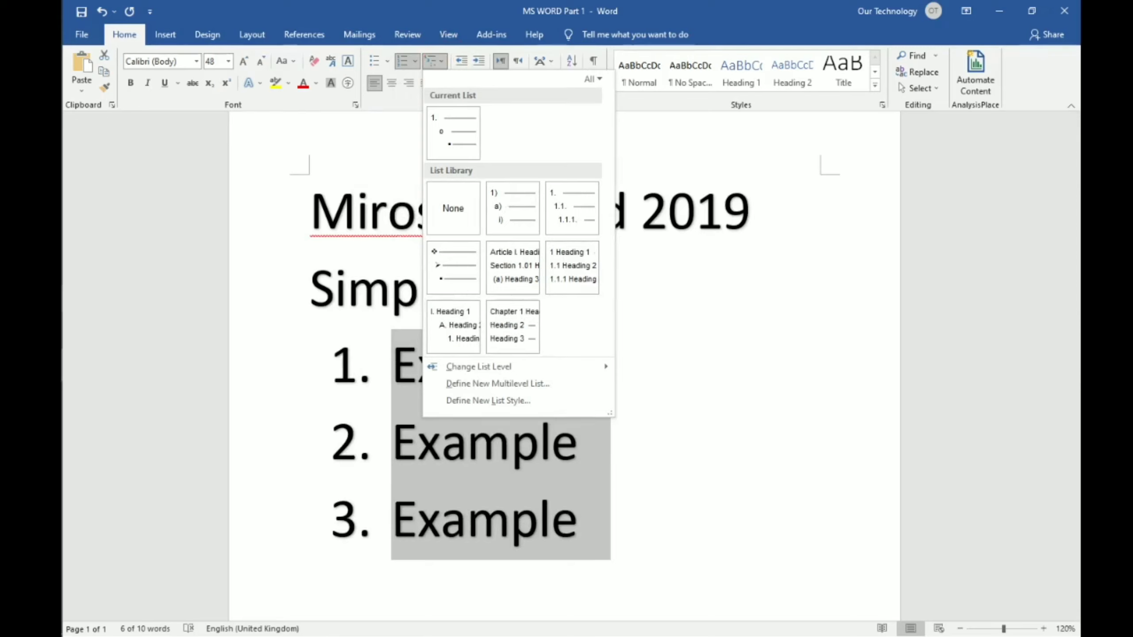
click(435, 60)
- Remove the numbering from the three "Example" lines and deselect them
click(415, 61)
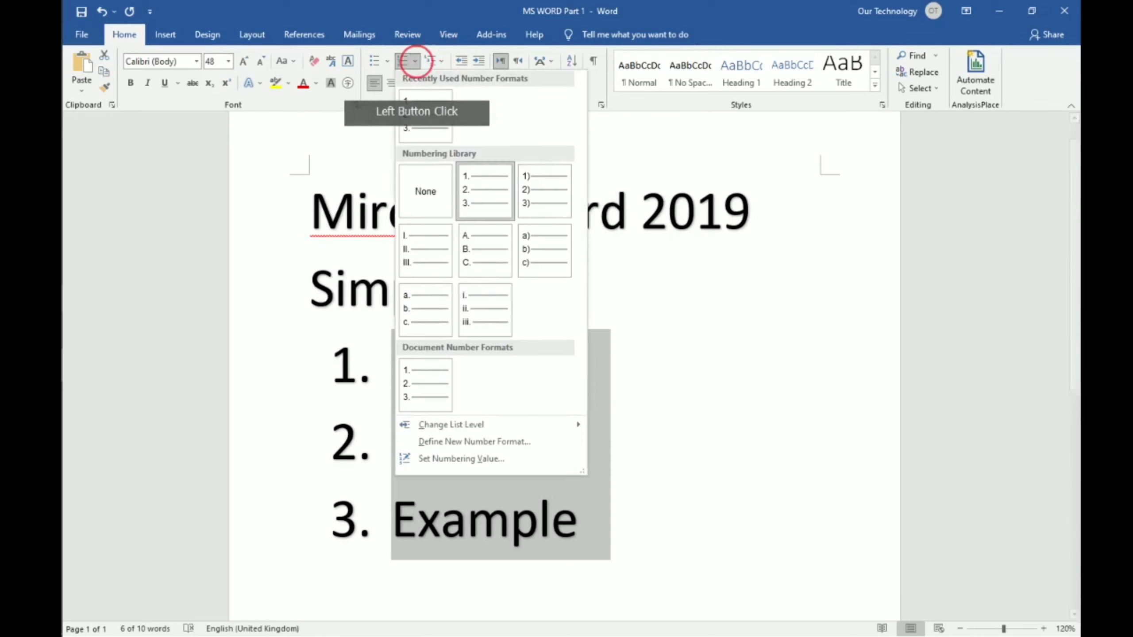
click(415, 61)
click(402, 60)
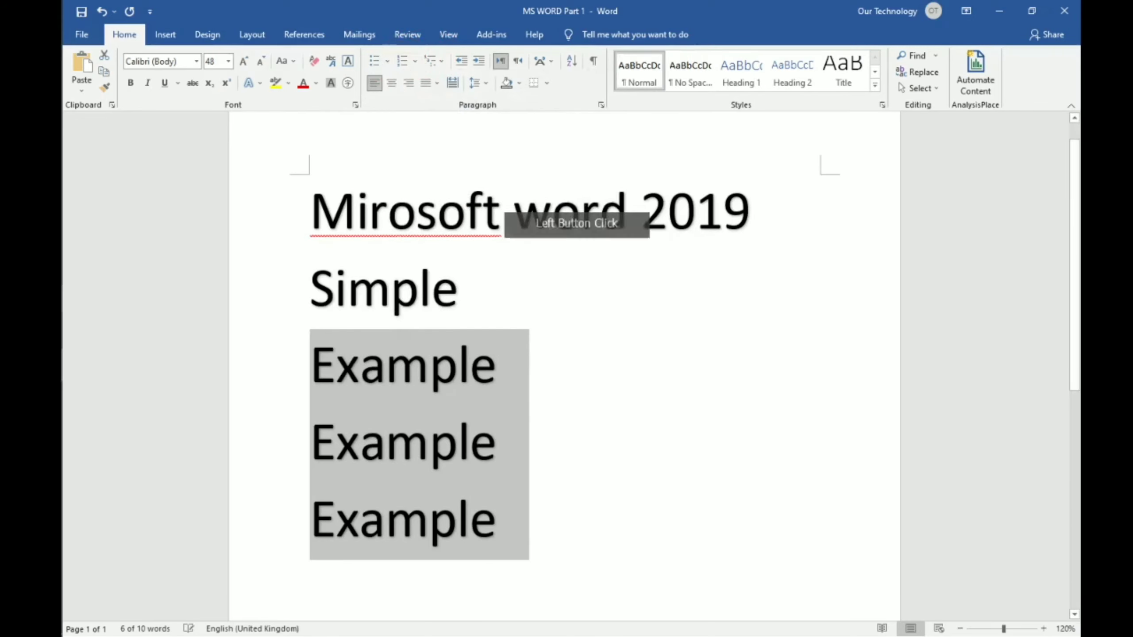
click(488, 291)
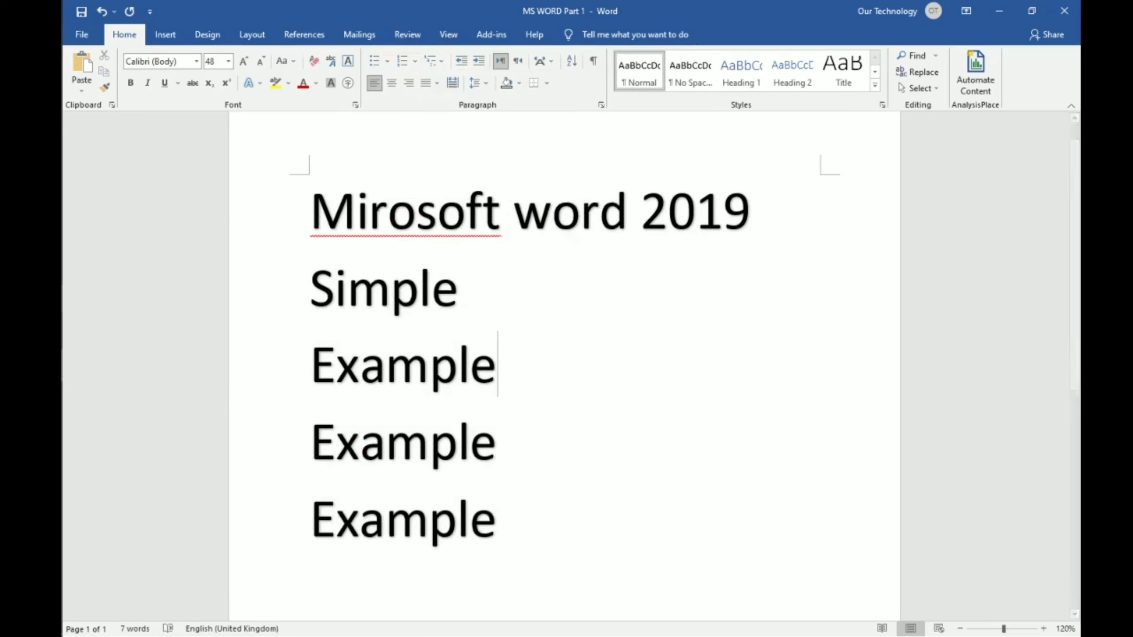
- Select the three "Example" lines and look through the available border options for them
click(547, 83)
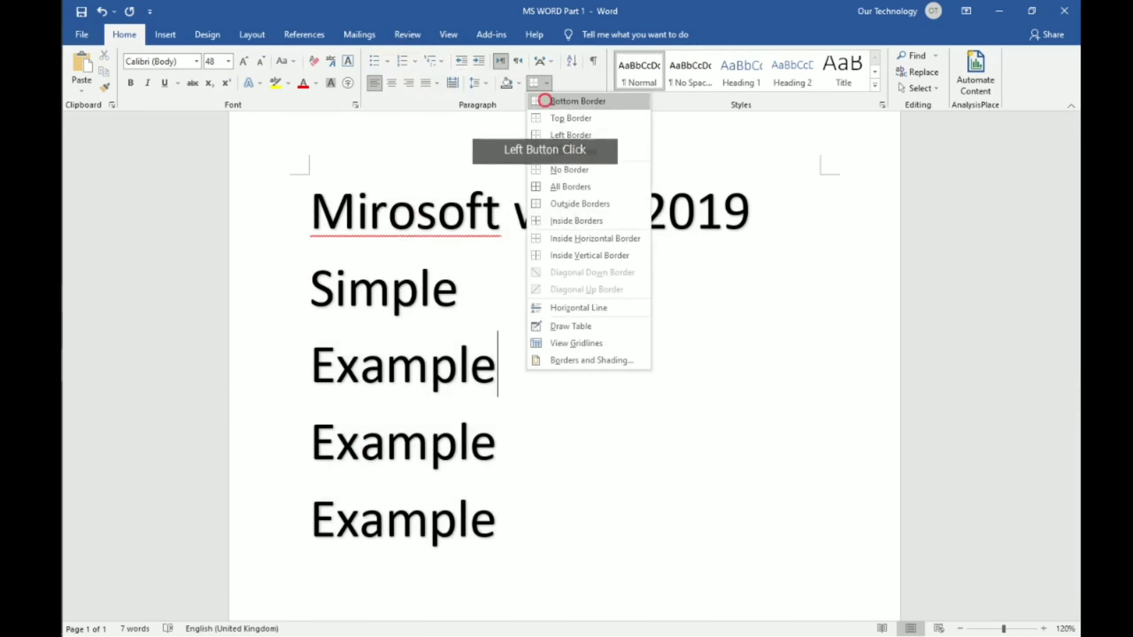
click(577, 519)
drag(577, 519, 312, 339)
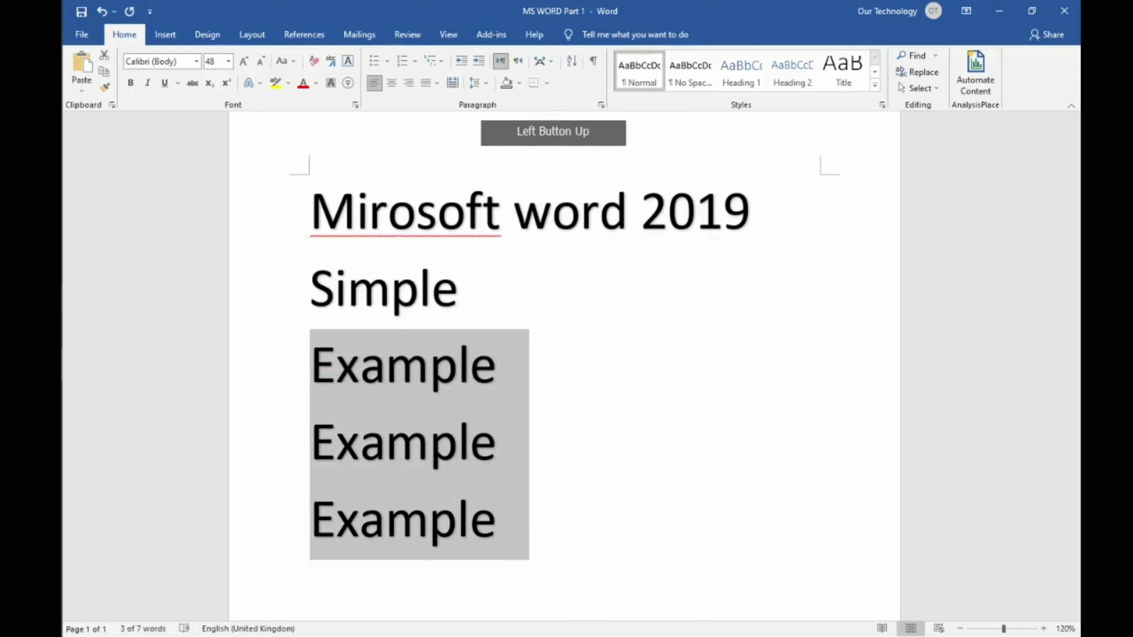
click(547, 83)
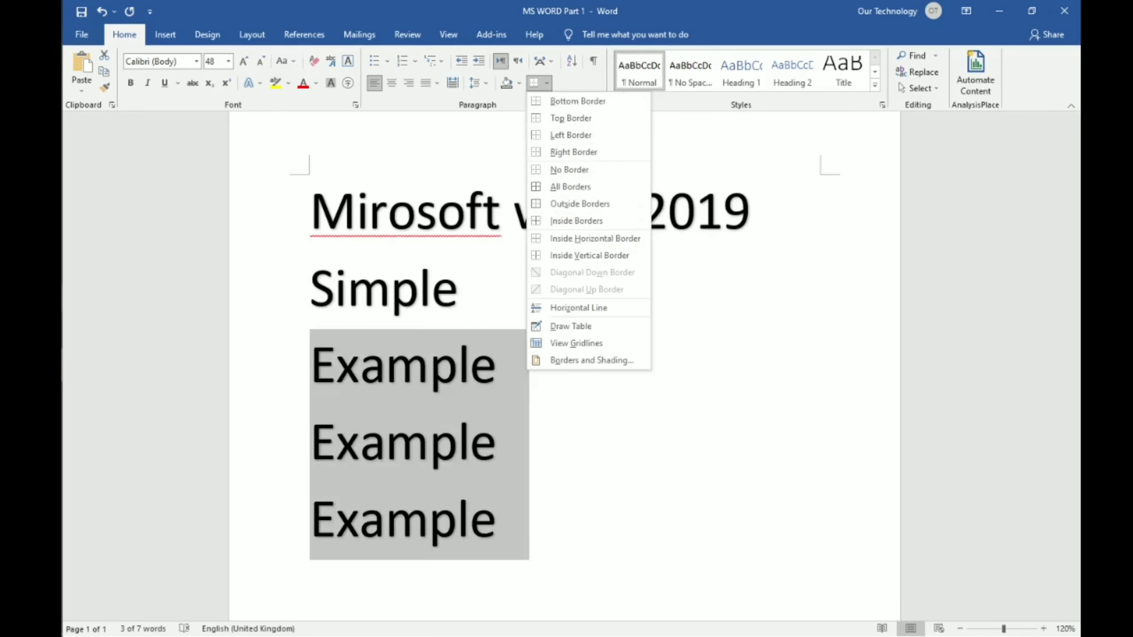
click(571, 135)
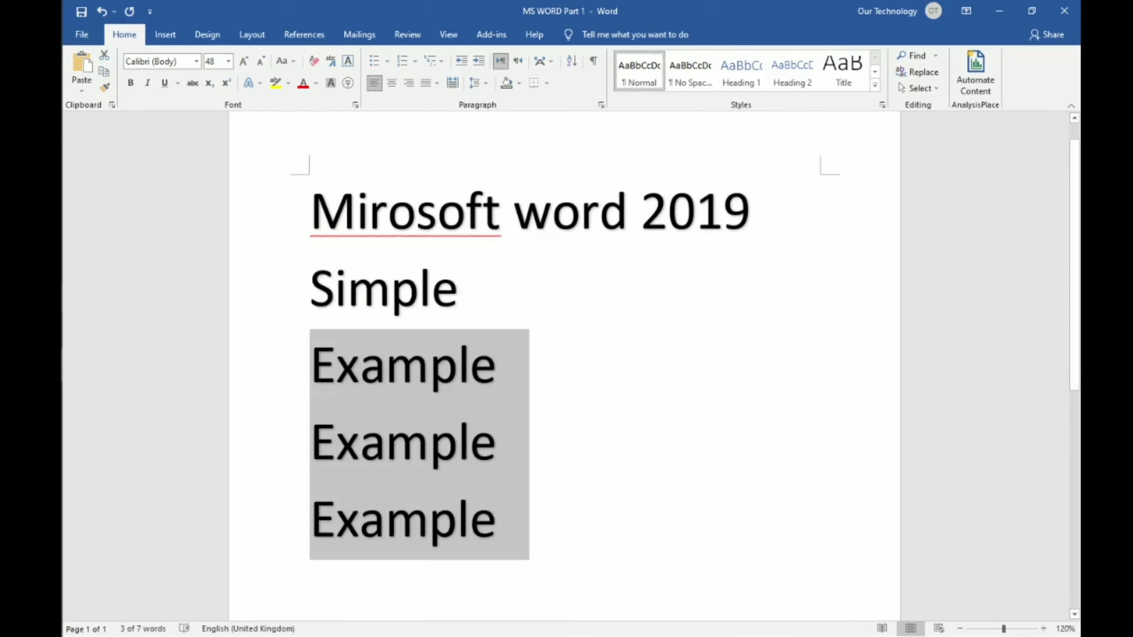
click(699, 501)
- Insert a new line reading "Example" at font size 18 below the first "Example" line
click(543, 385)
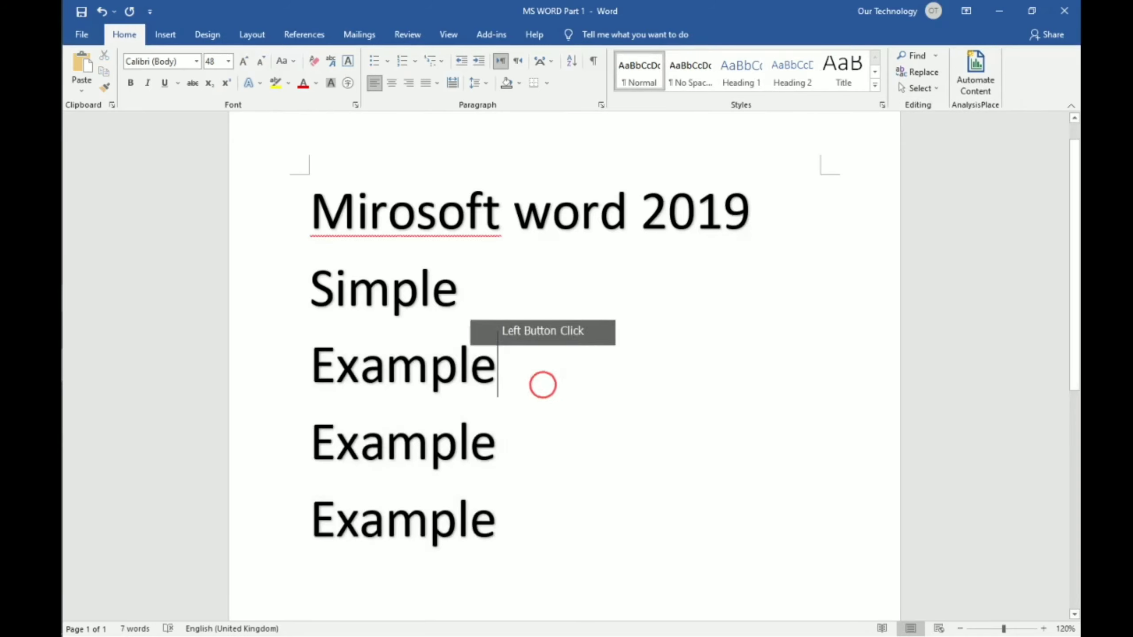
key(Return)
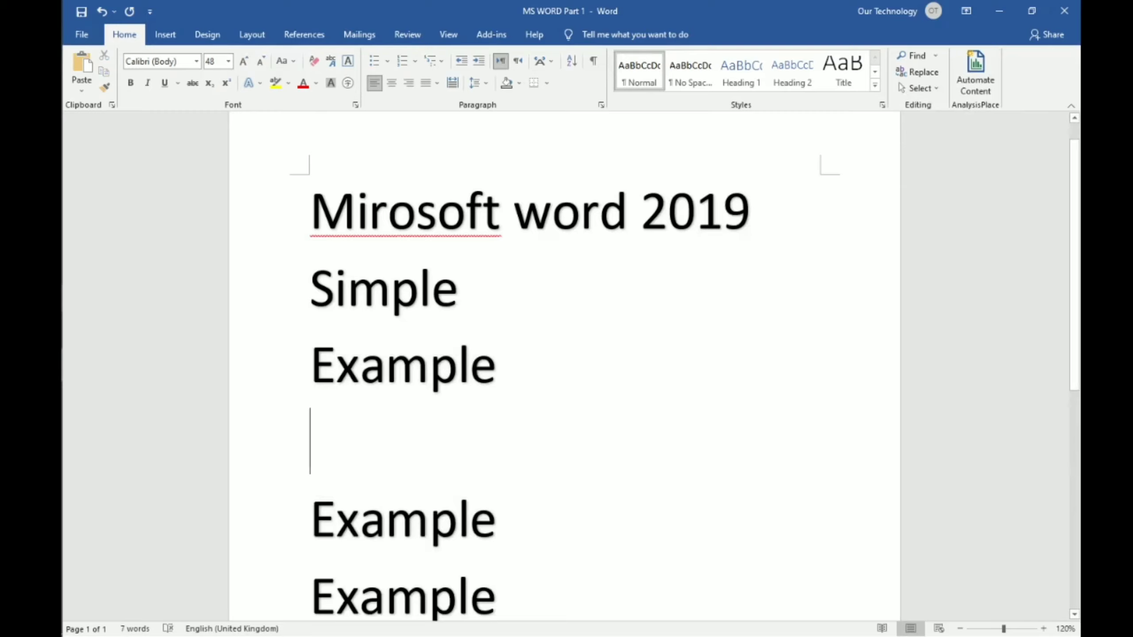
click(228, 61)
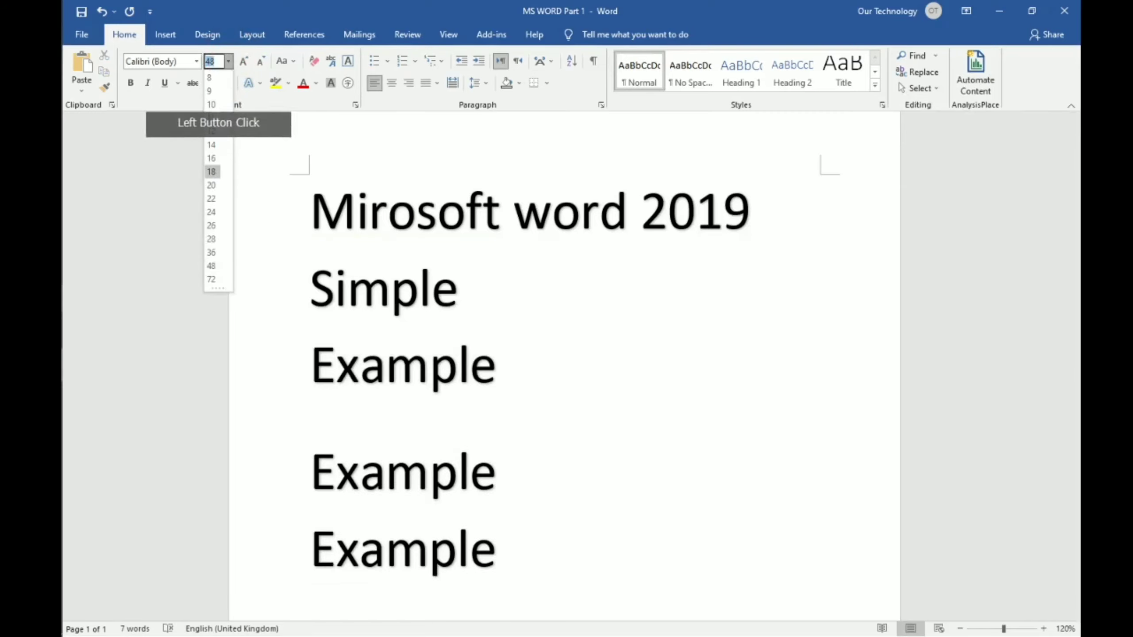
click(211, 172)
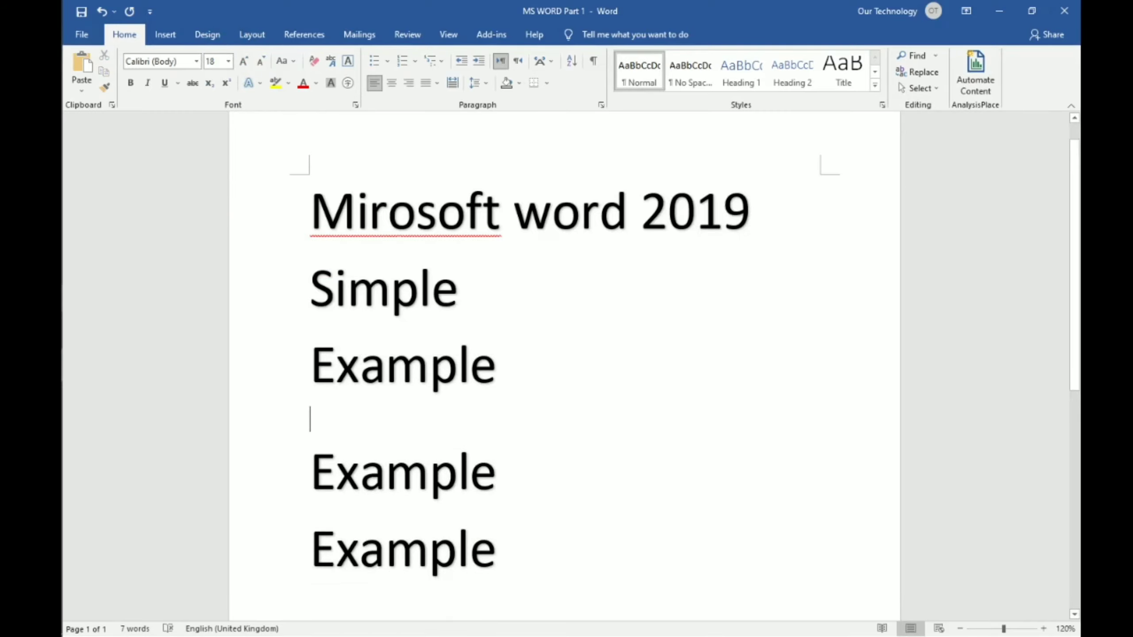
text(ExAM)
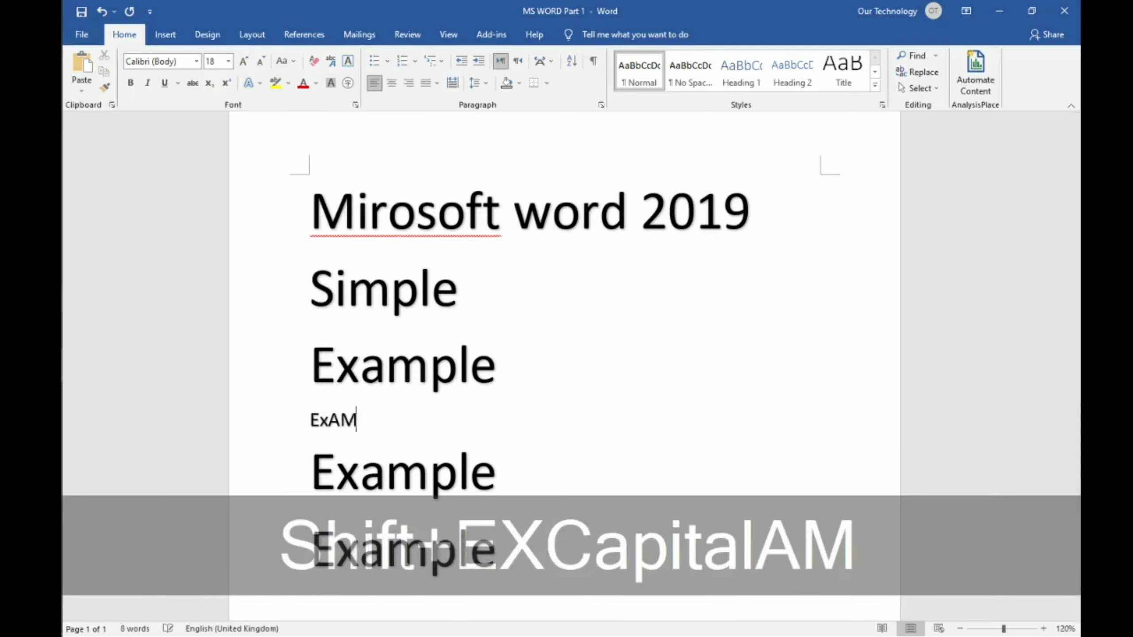
key(BackSpace)
key(BackSpace)
key(Caps_Lock)
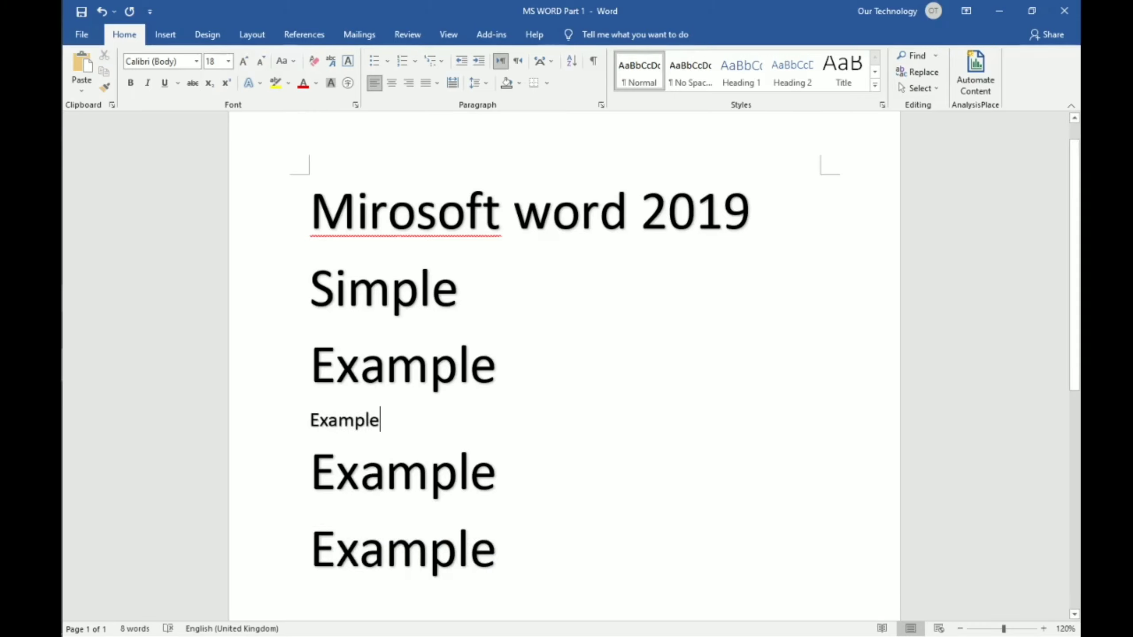
- Try the Heading 1 and Heading 2 styles on the first two "Example" lines, and undo both style changes
drag(381, 419, 310, 371)
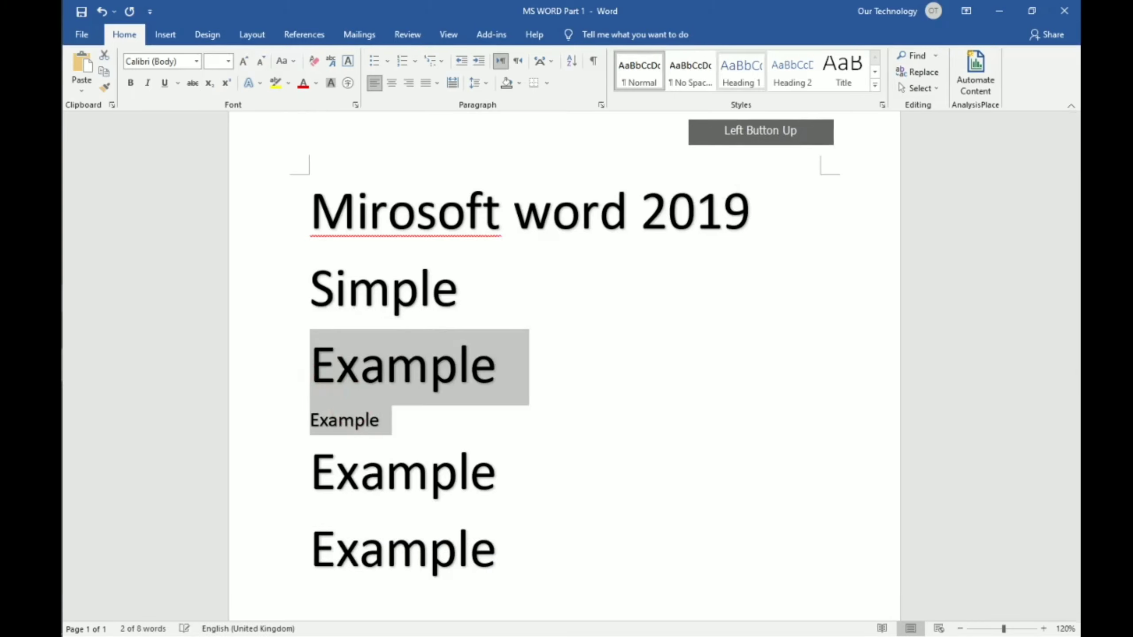
click(753, 75)
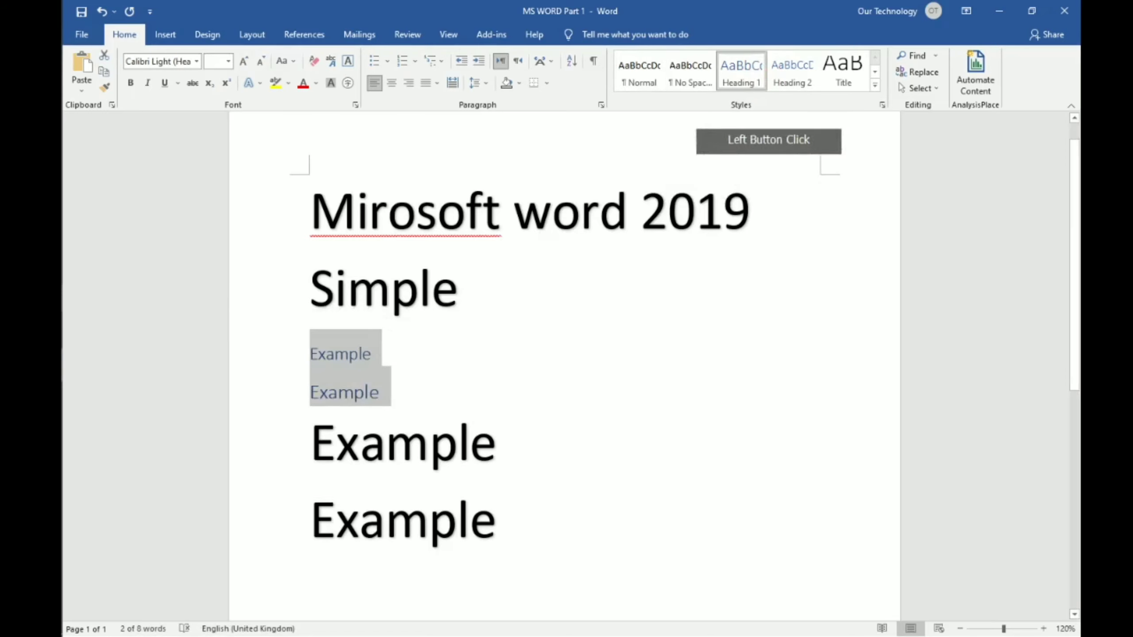
click(782, 74)
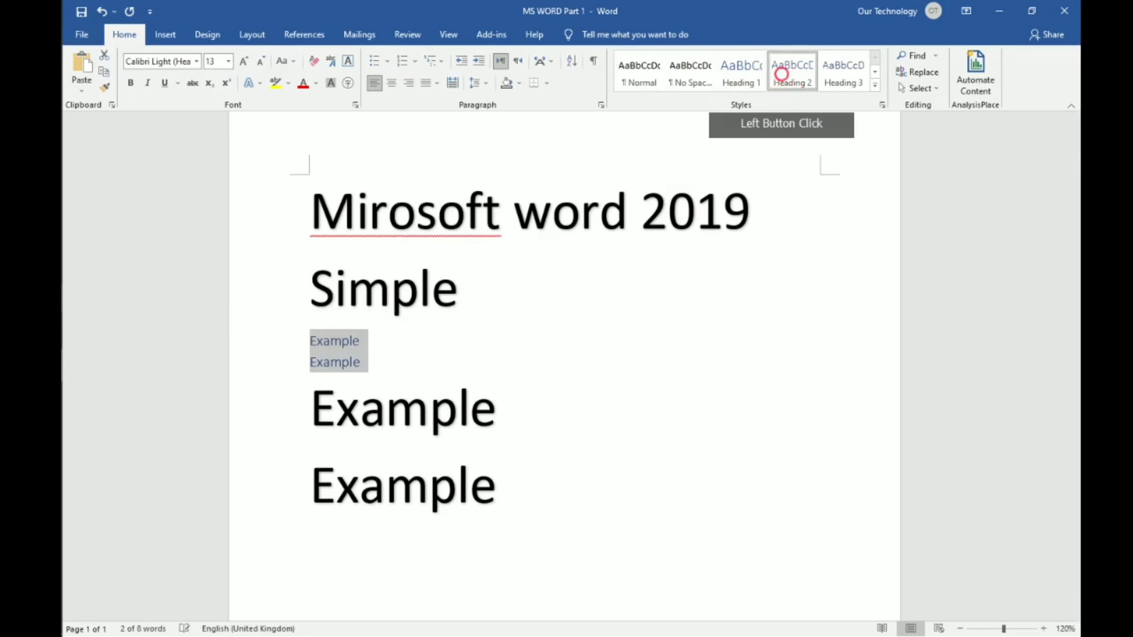
key(ctrl+z)
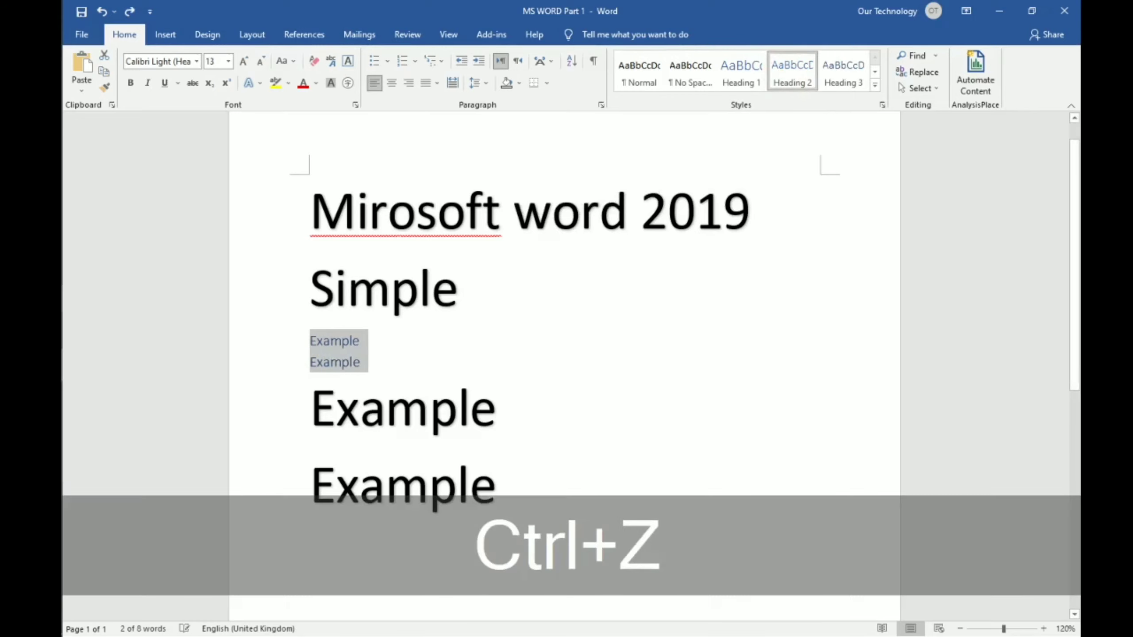
key(ctrl+z)
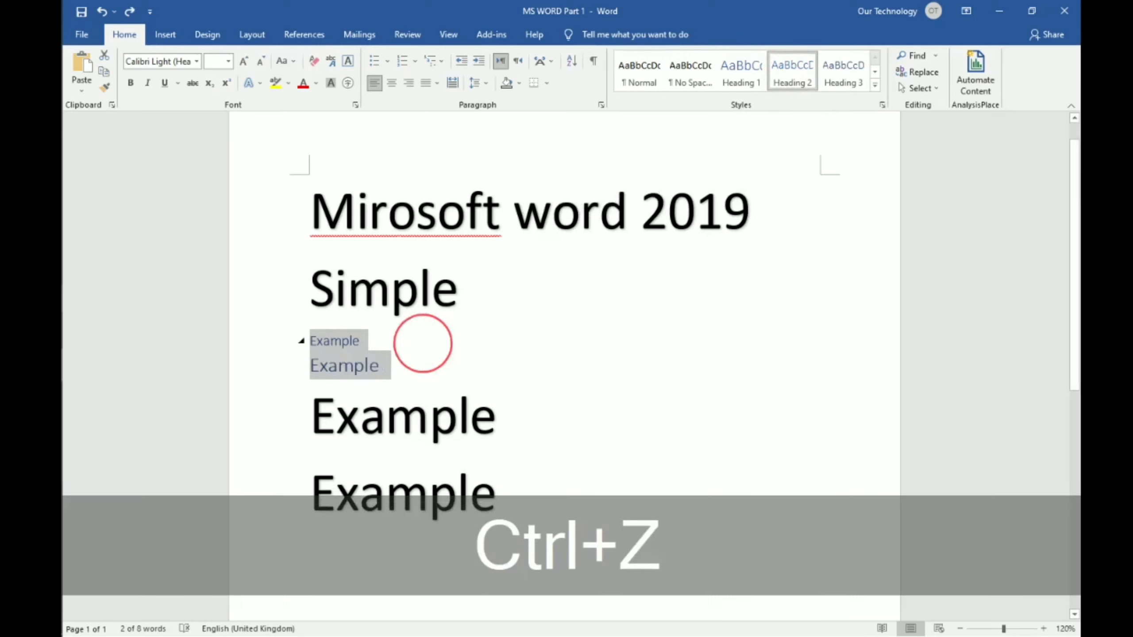
click(357, 341)
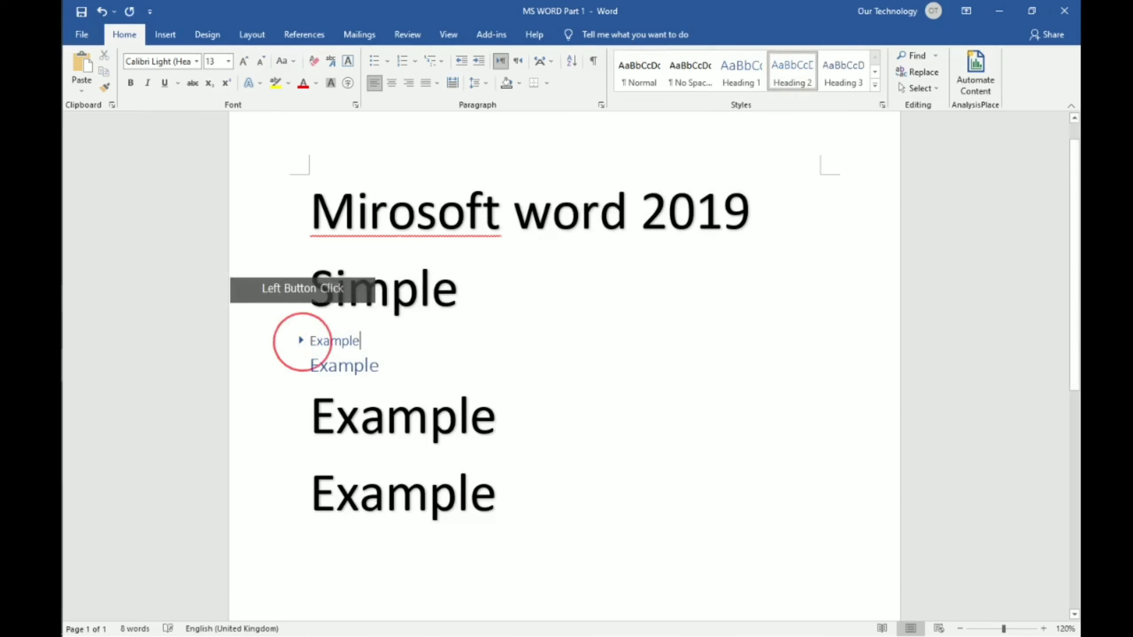
key(ctrl+z)
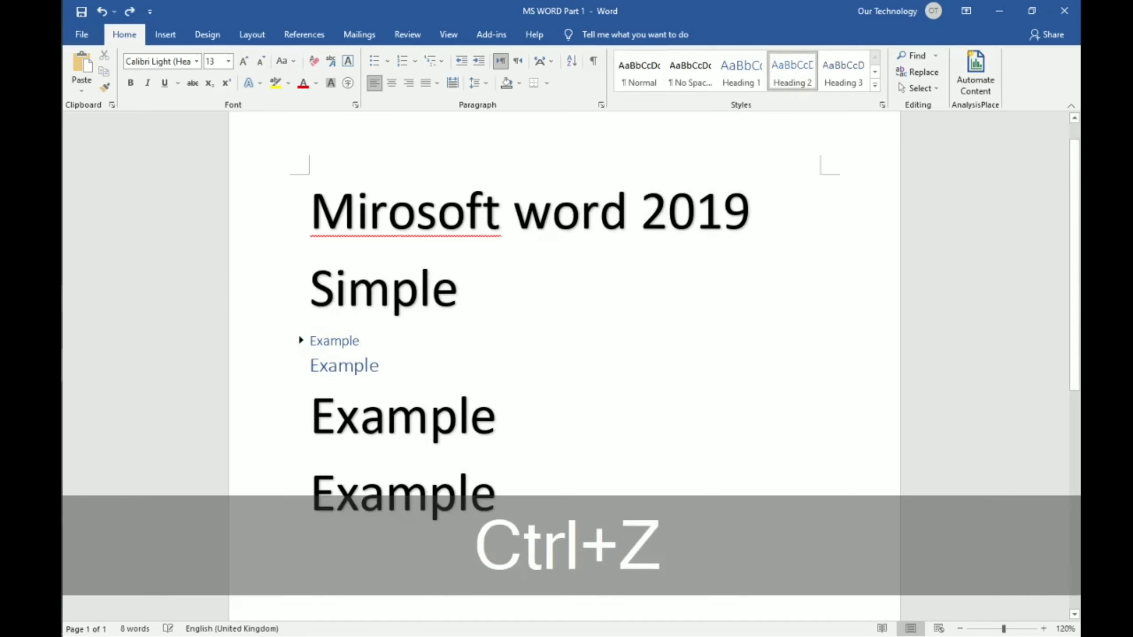
key(ctrl+z)
key(ctrl+z)
key(ctrl+z)
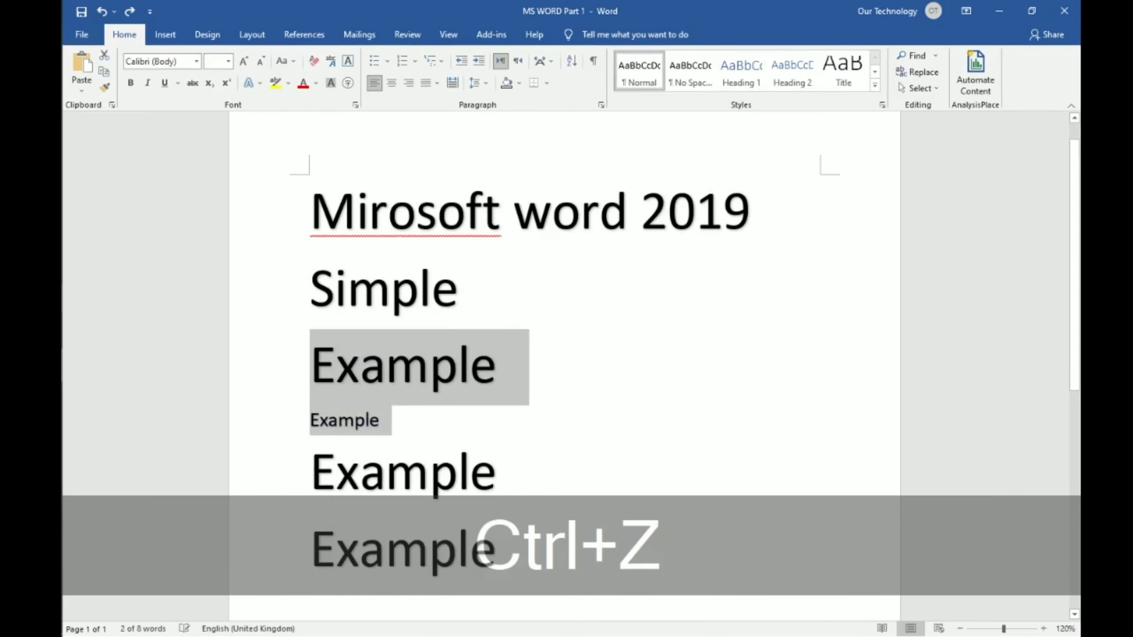
- Try the Heading 2 and Heading 3 styles on the first "Example" line, and apply Heading 4 to it
click(498, 395)
drag(498, 380, 309, 360)
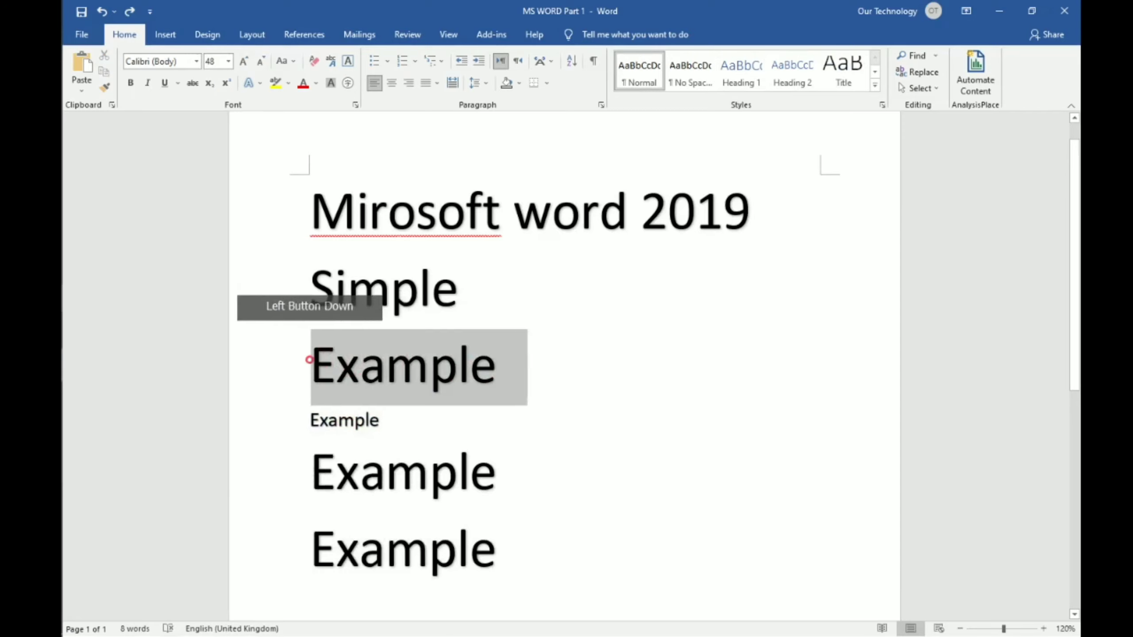
click(793, 71)
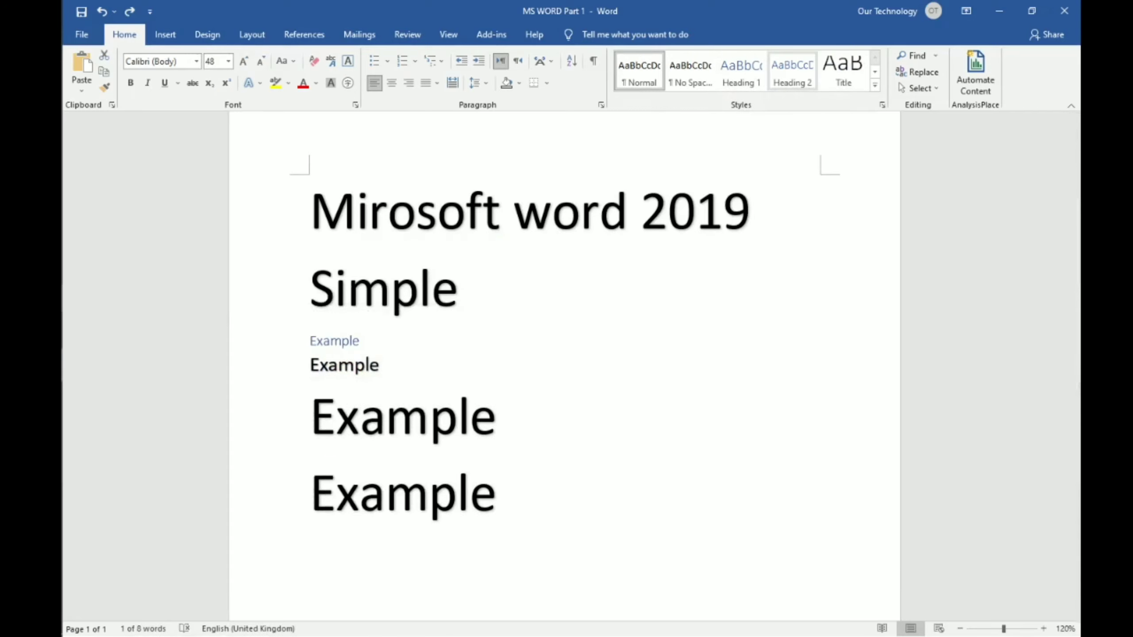
click(792, 72)
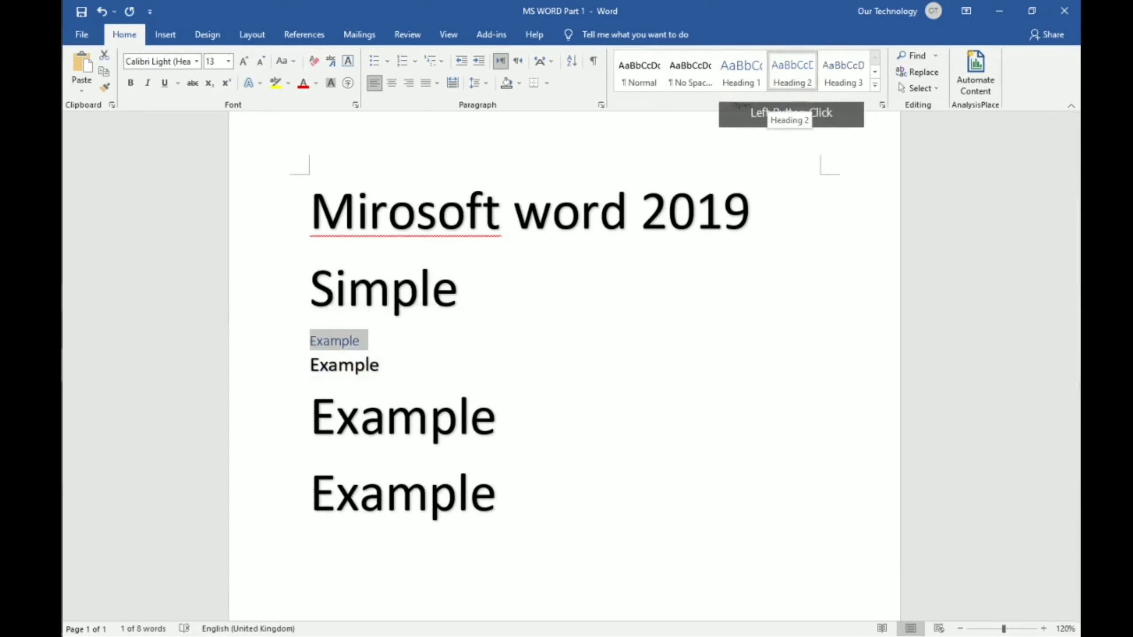
click(843, 71)
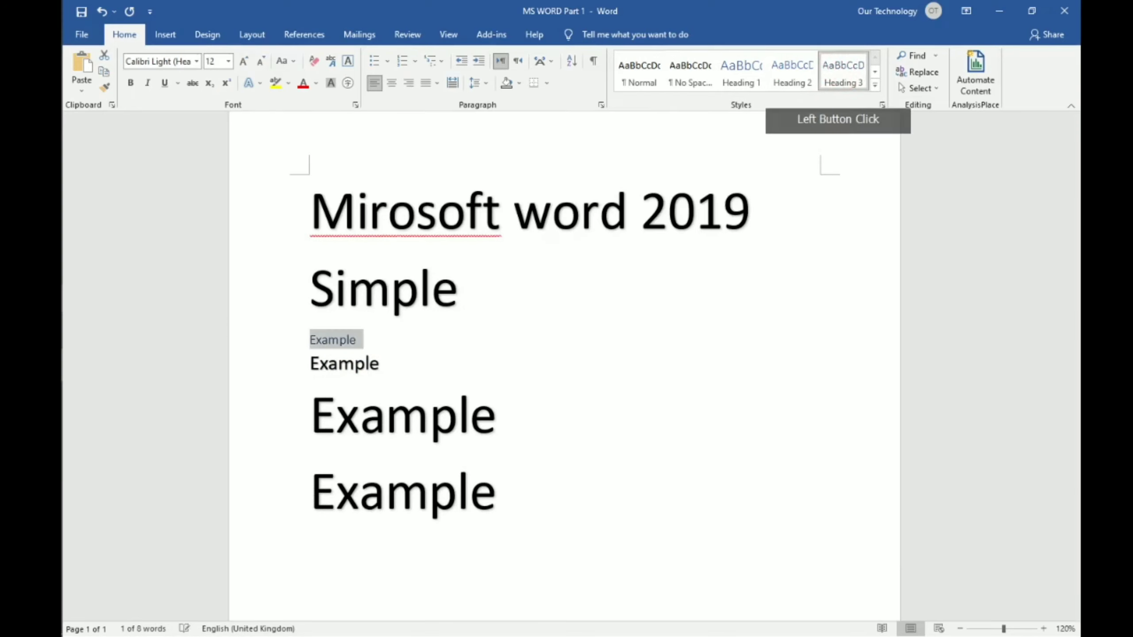
click(875, 71)
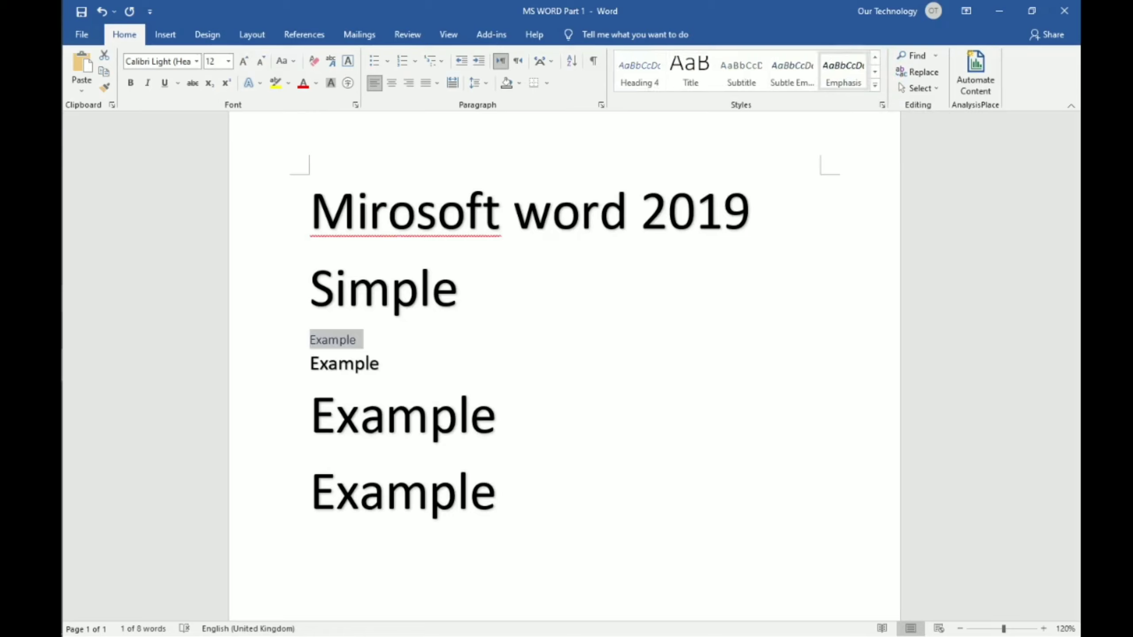
click(623, 85)
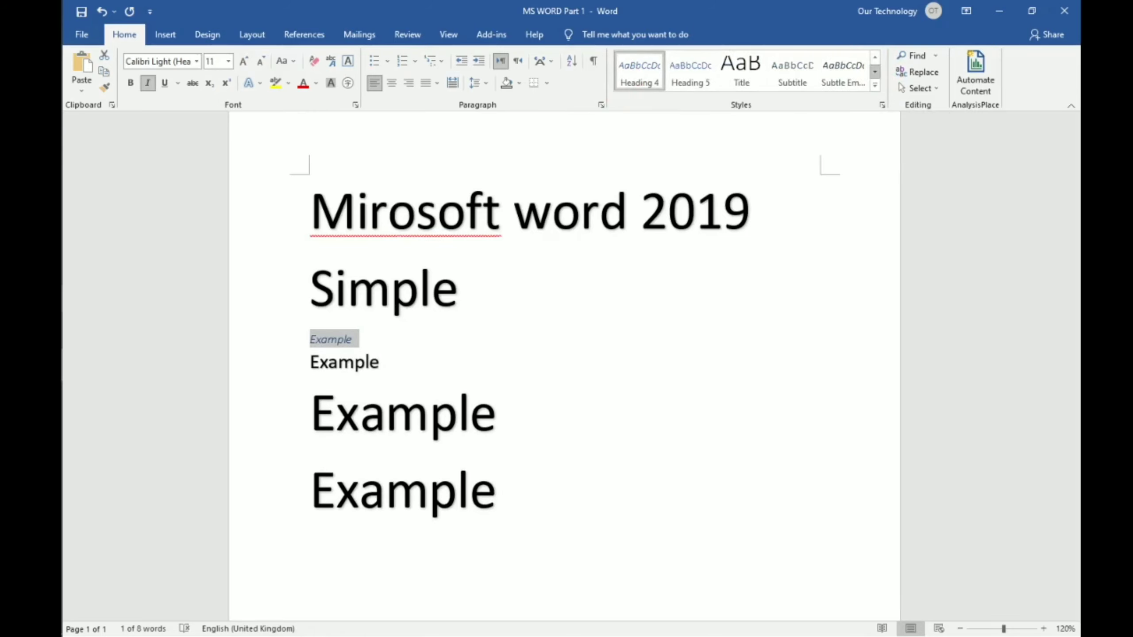
- Browse the full set of styles and apply Heading 1 to the first "Example" line
click(875, 71)
click(875, 72)
click(874, 72)
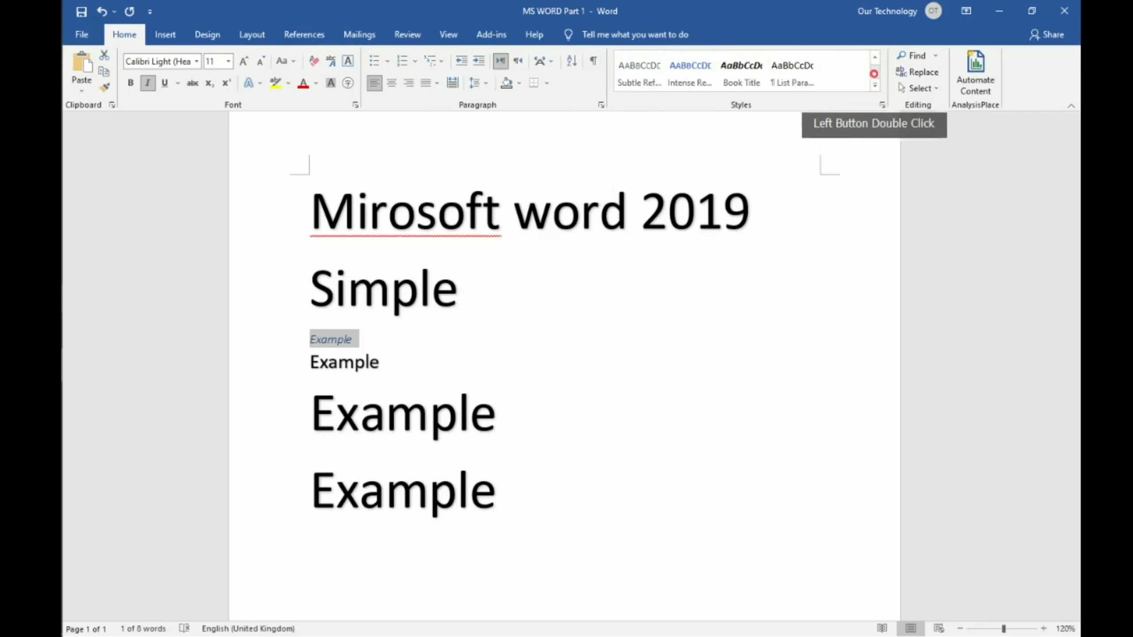
click(875, 85)
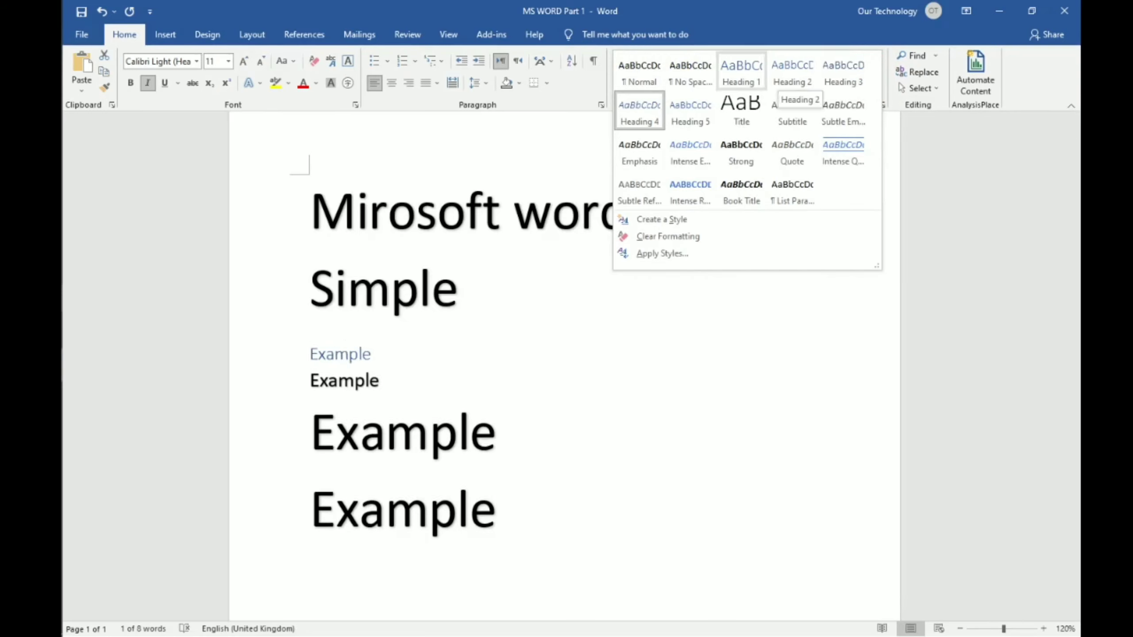
click(742, 71)
click(441, 369)
- Insert a new body-text line reading "Example" directly below the first "Example" heading
click(379, 355)
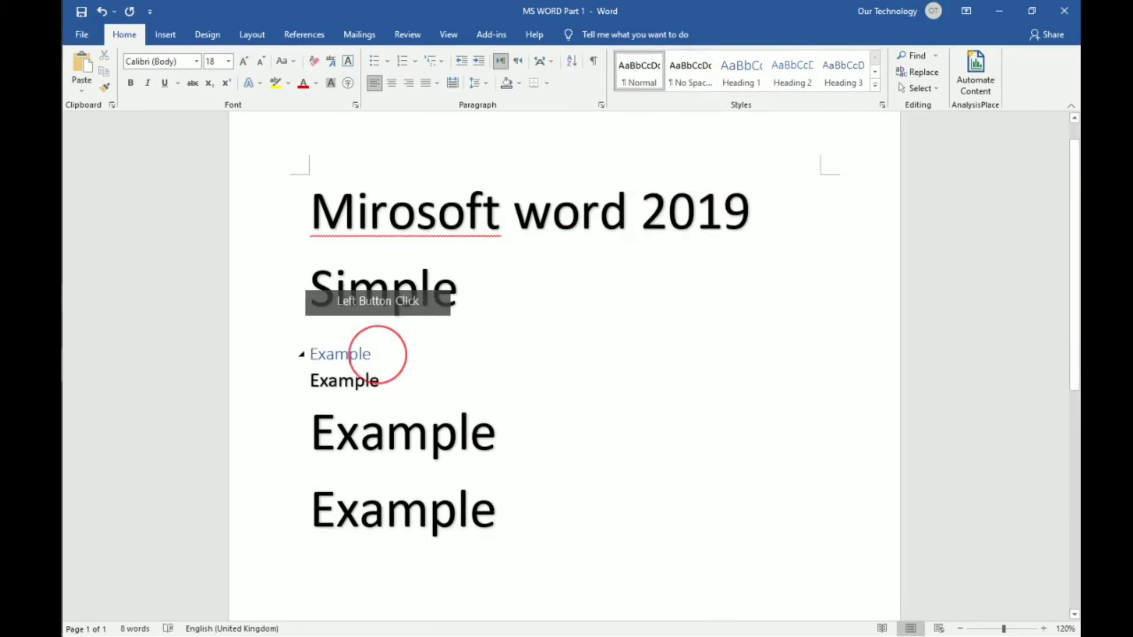
key(Return)
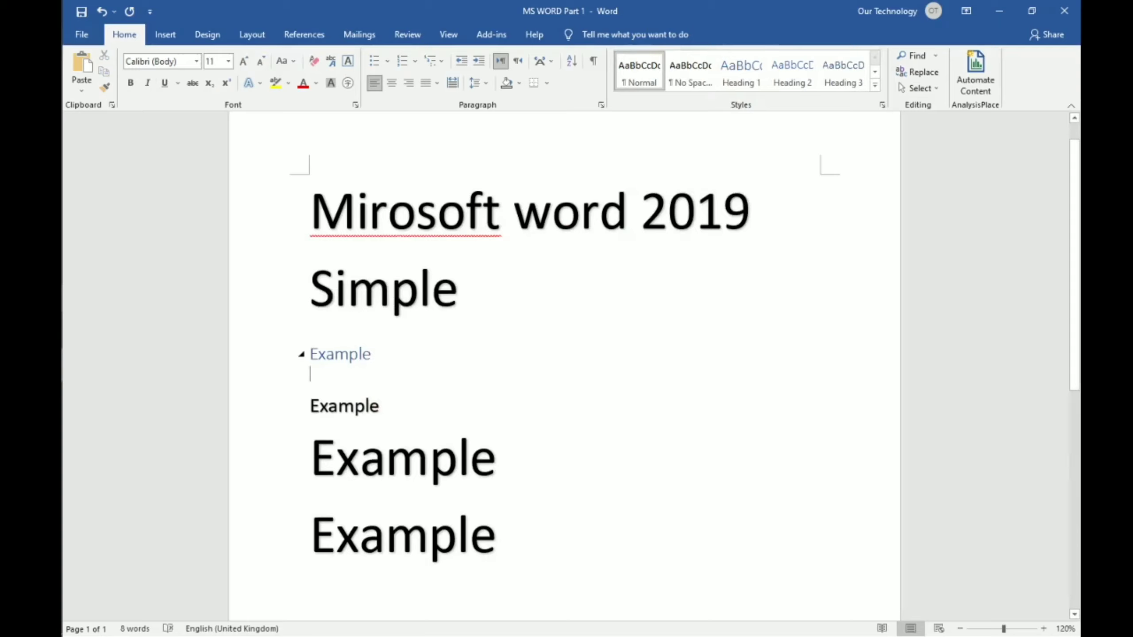
text(Exam)
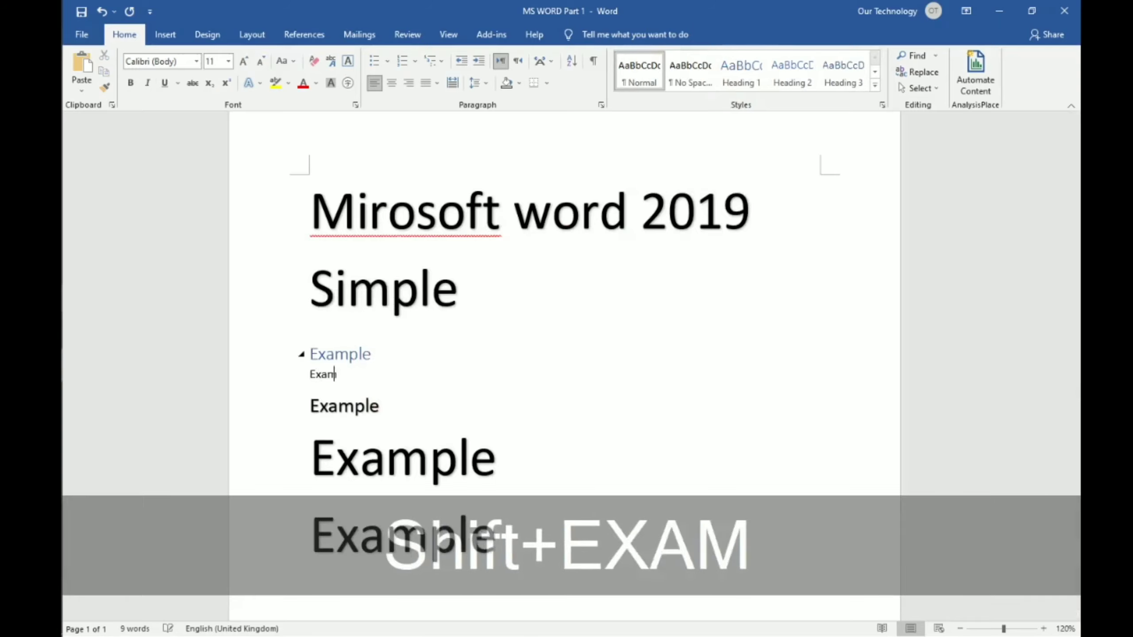
text(ple)
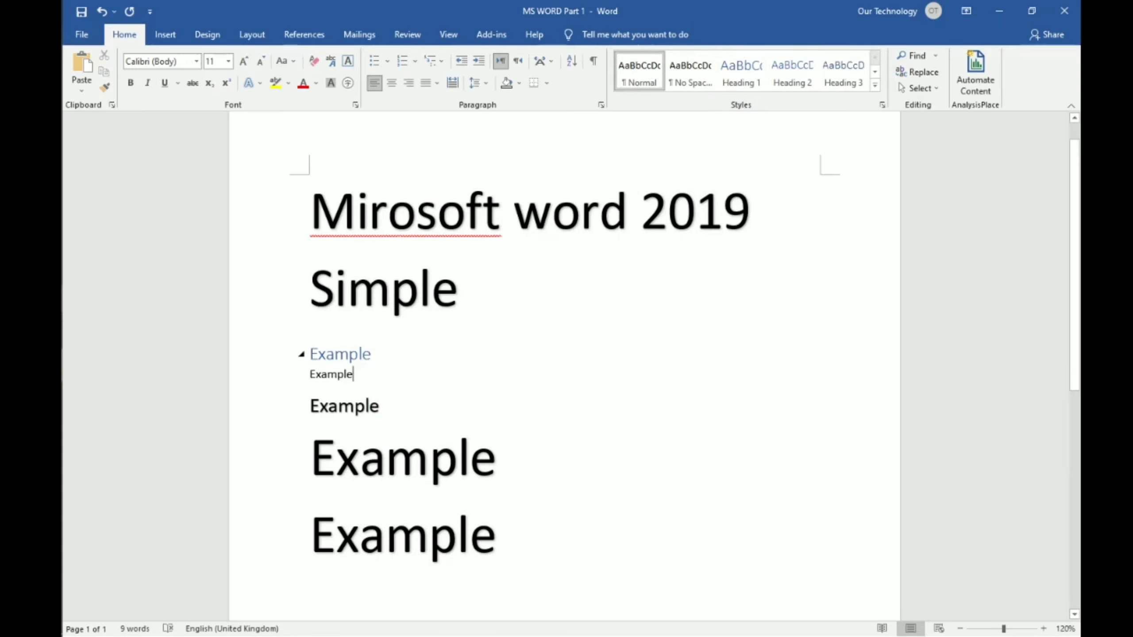
- Collapse and expand the content under the Heading 1 "Example" line, and select that heading
click(300, 354)
click(300, 355)
click(300, 355)
click(300, 356)
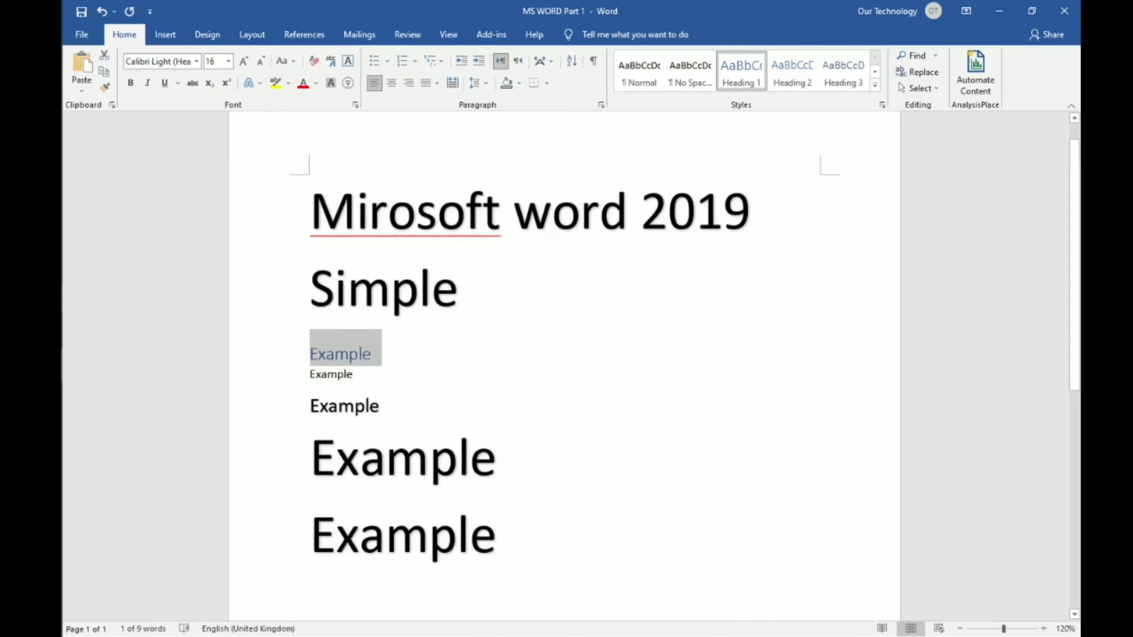
- Apply Heading 2 to the first "Example" line, and collapse and expand the content under it
click(793, 71)
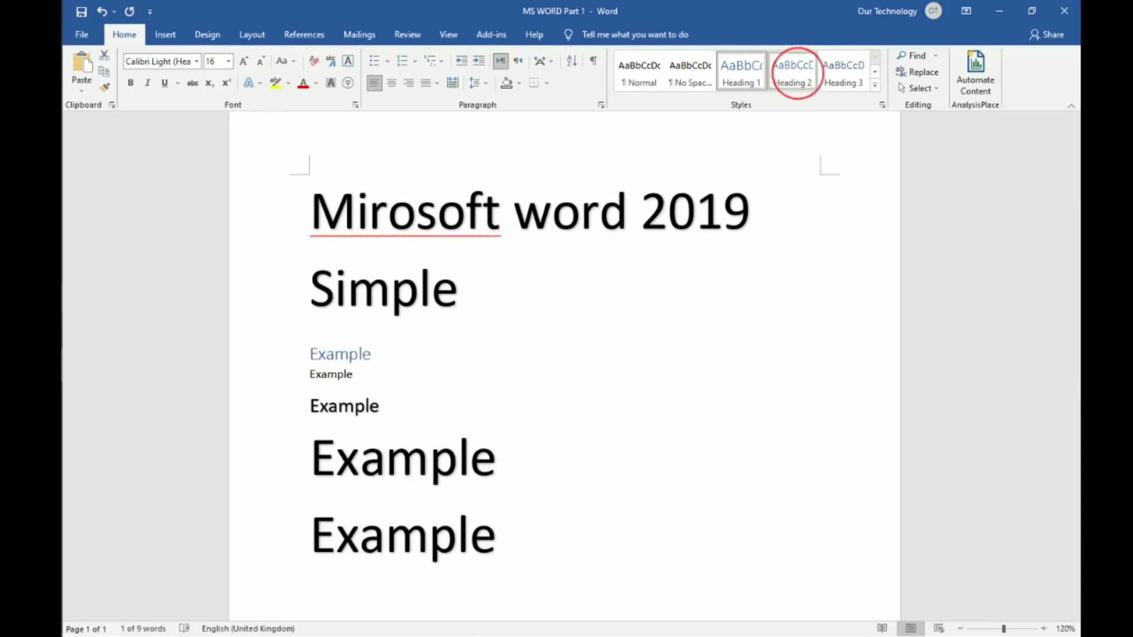
click(419, 341)
click(302, 341)
click(302, 340)
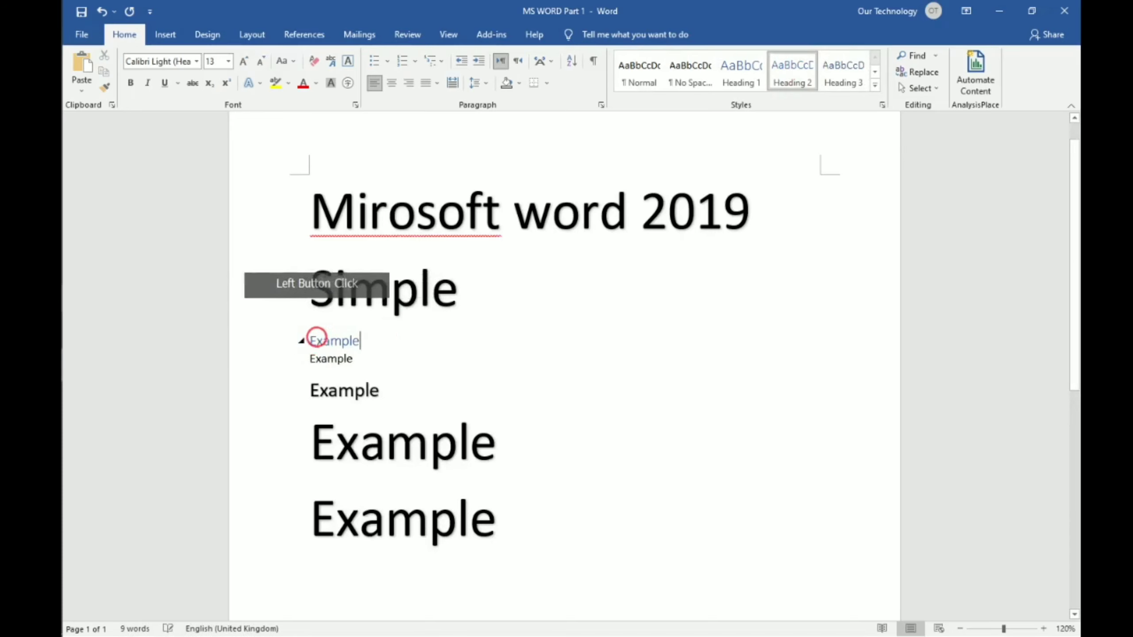
- Apply Heading 3 to the first "Example" line, and look at which "Example" lines collapse and expand with it
click(841, 69)
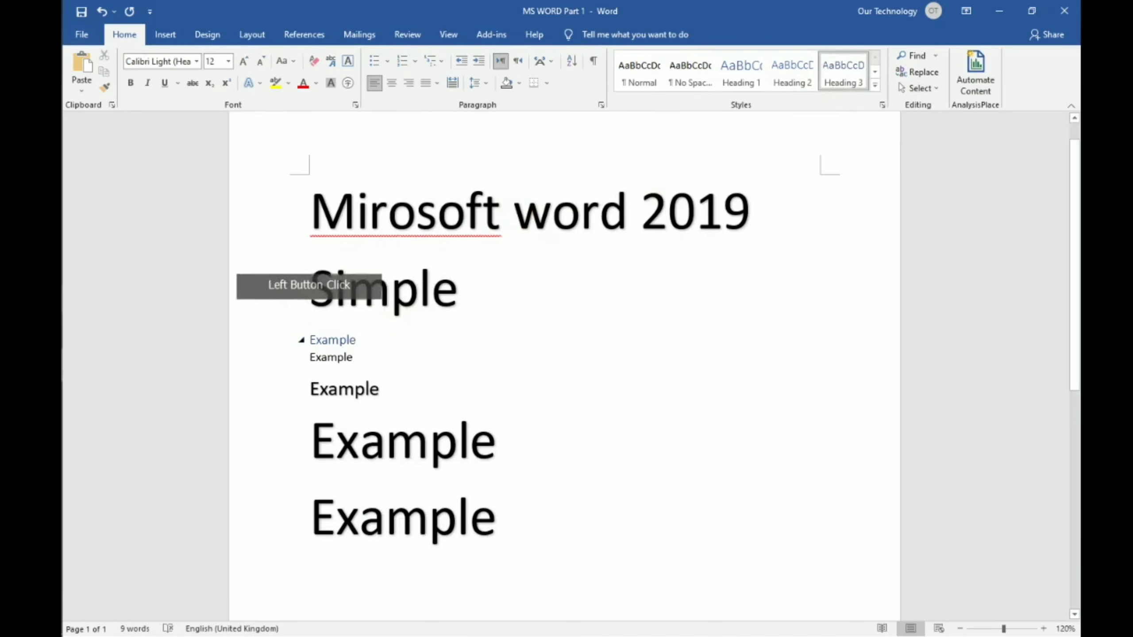
click(301, 340)
click(301, 340)
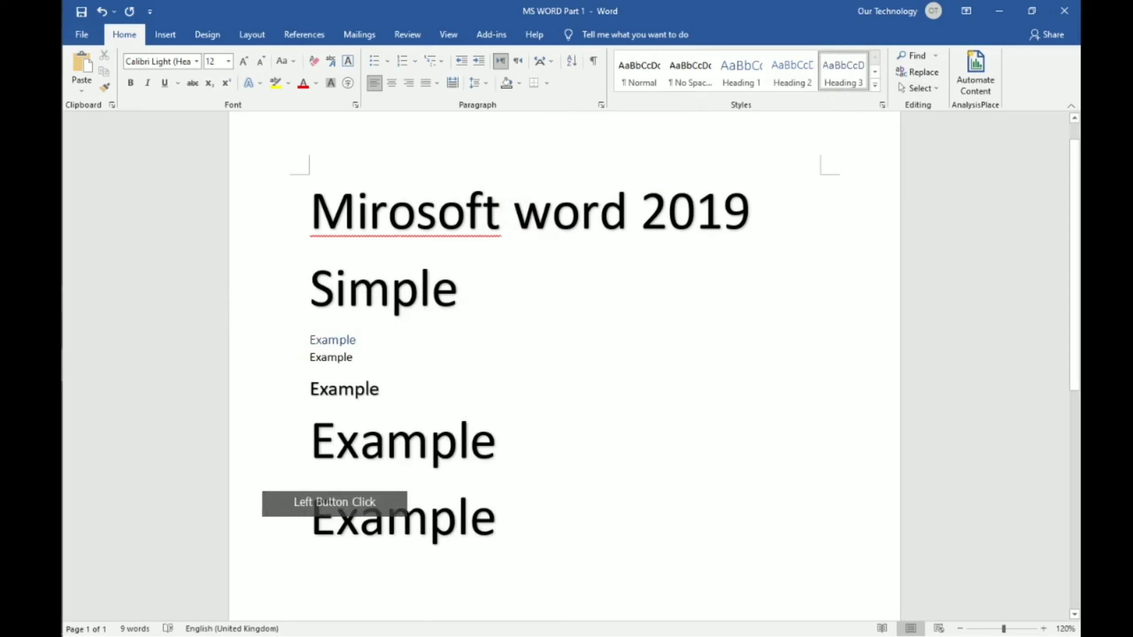
drag(518, 493, 313, 339)
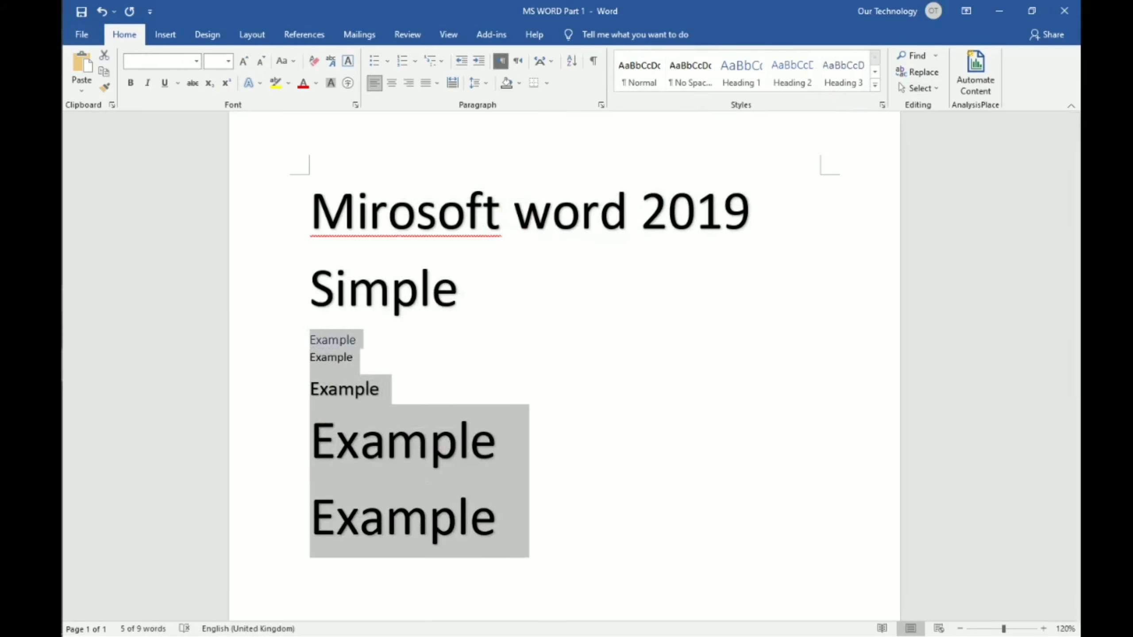
click(291, 501)
- Collapse and expand the Heading 3 "Example" line once more, and set that line to the Normal style
click(301, 340)
click(301, 340)
click(639, 67)
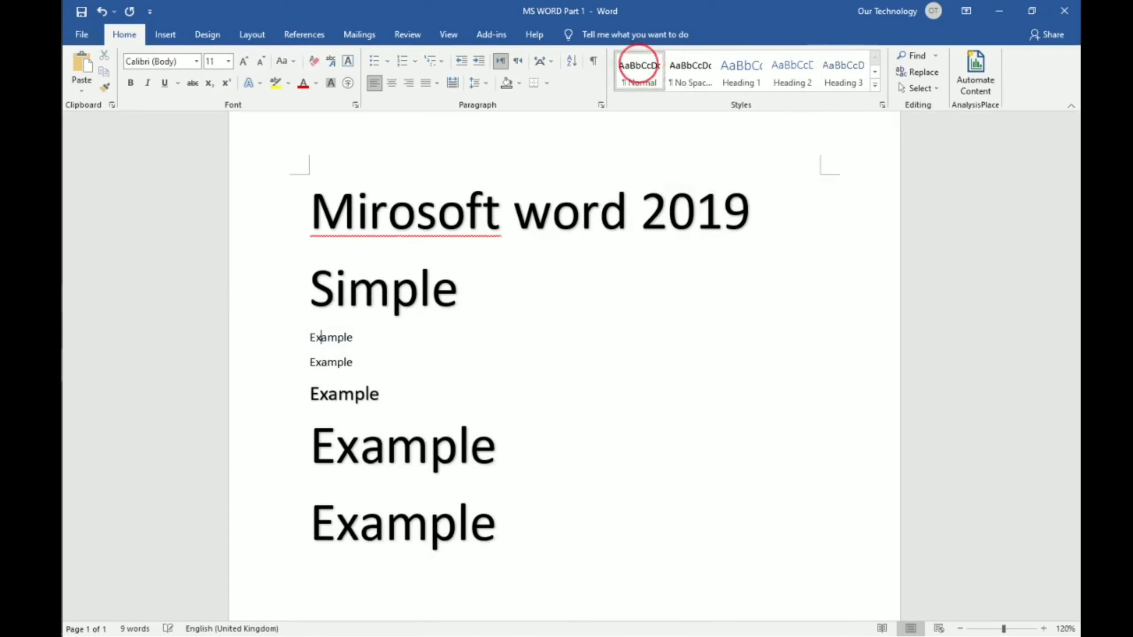
click(318, 350)
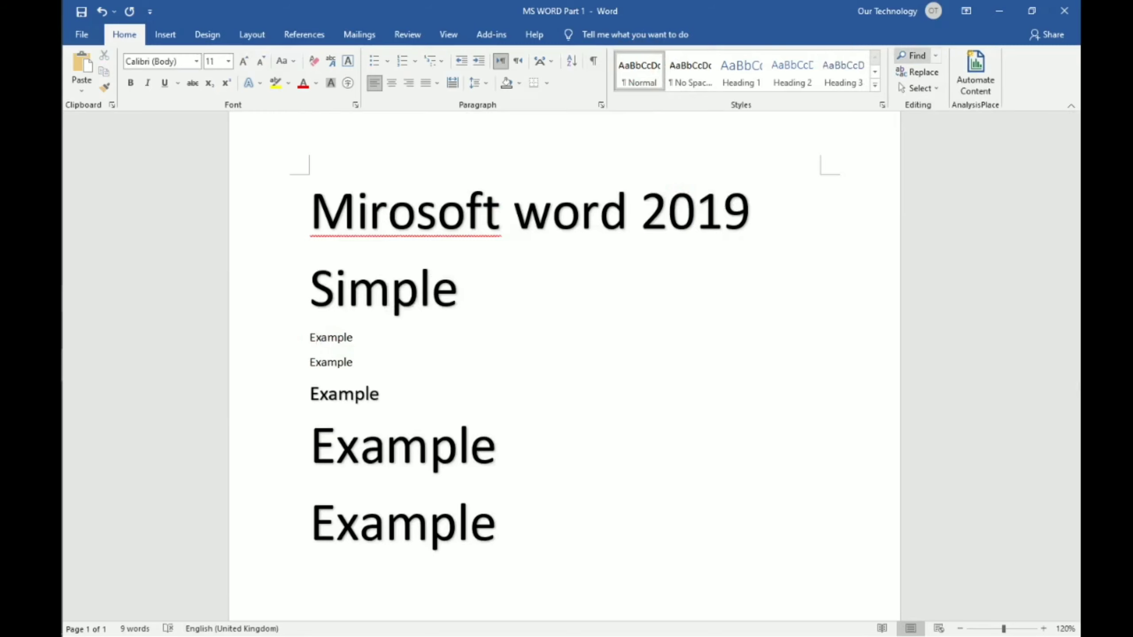
- Open the document search and place the cursor in its search box
click(911, 55)
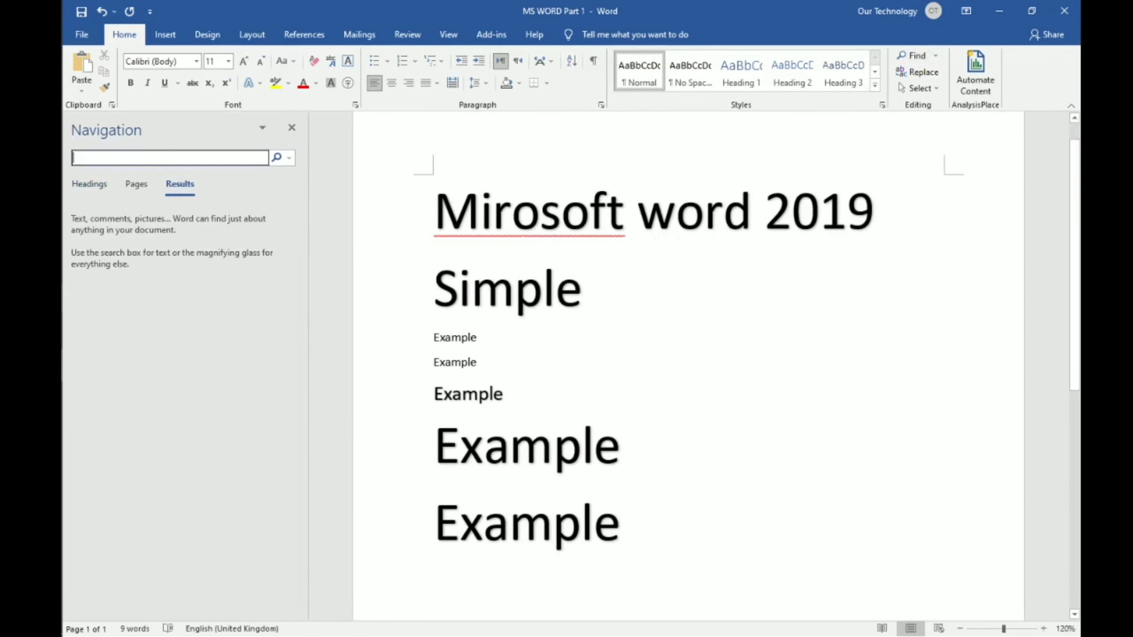
key(ctrl+f)
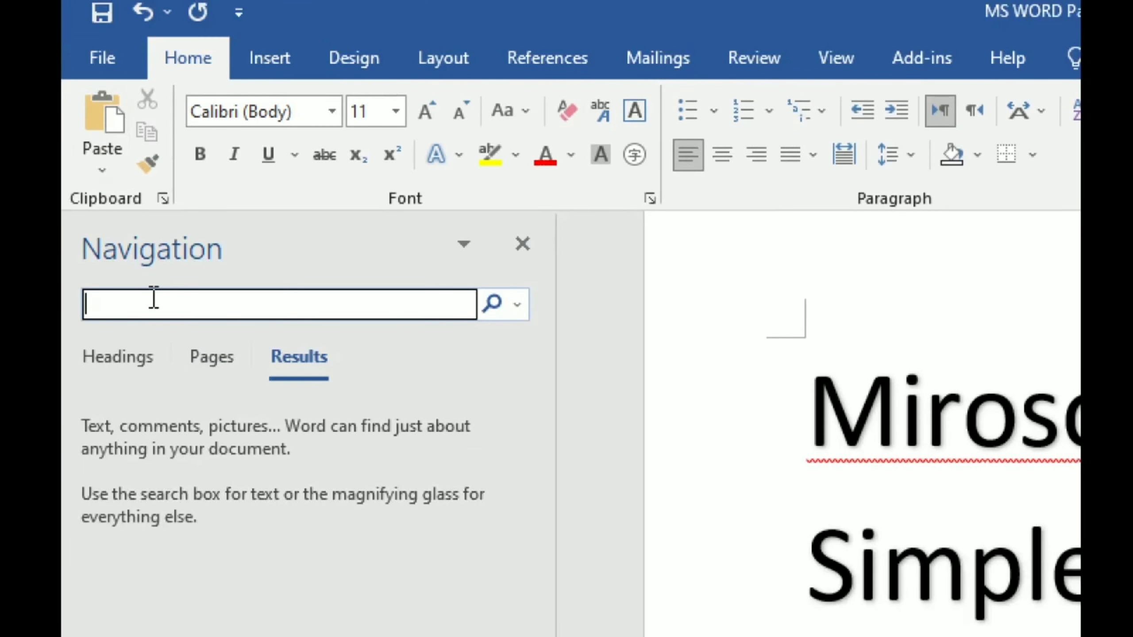
click(169, 305)
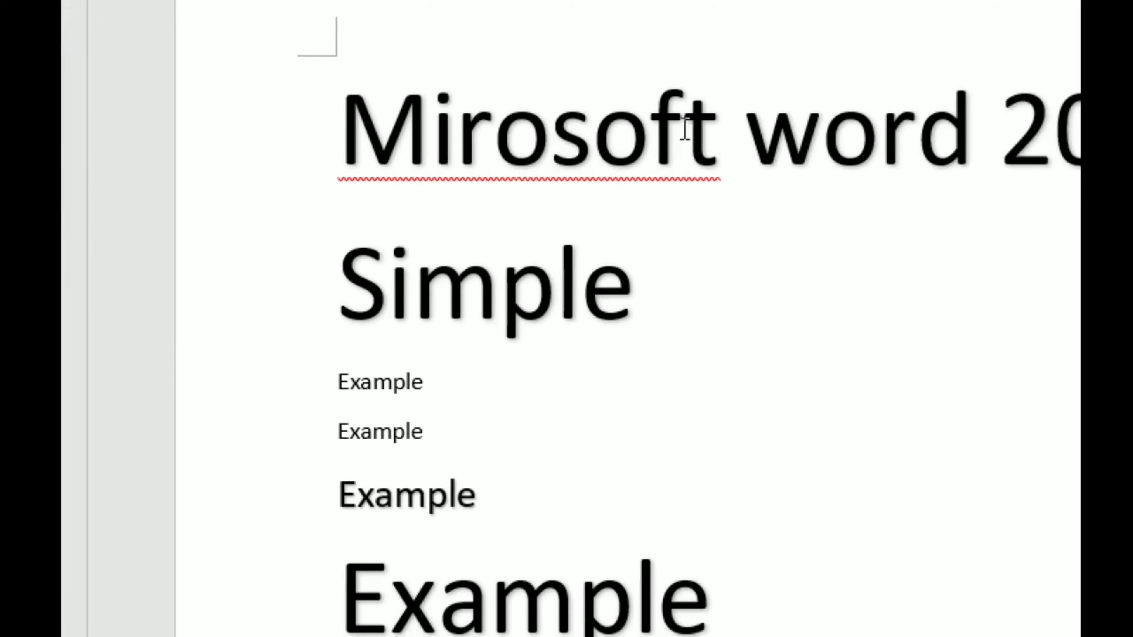
- Correct the misspelled "Mirosoft" in the title to the suggested spelling "Microsoft"
right_click(676, 112)
right_click(677, 112)
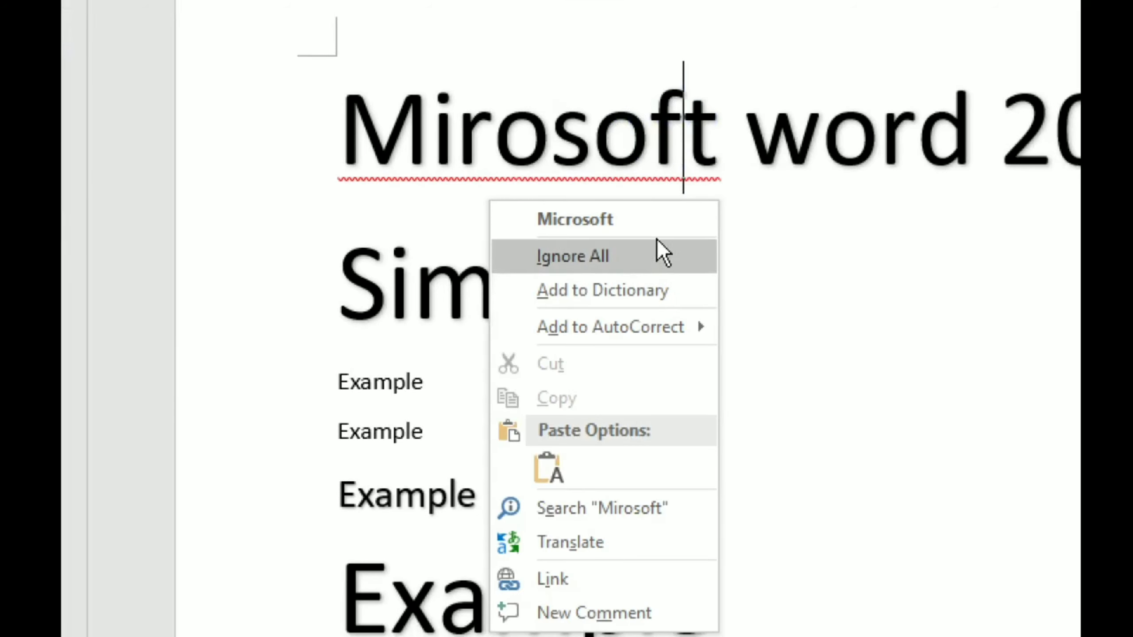
click(662, 218)
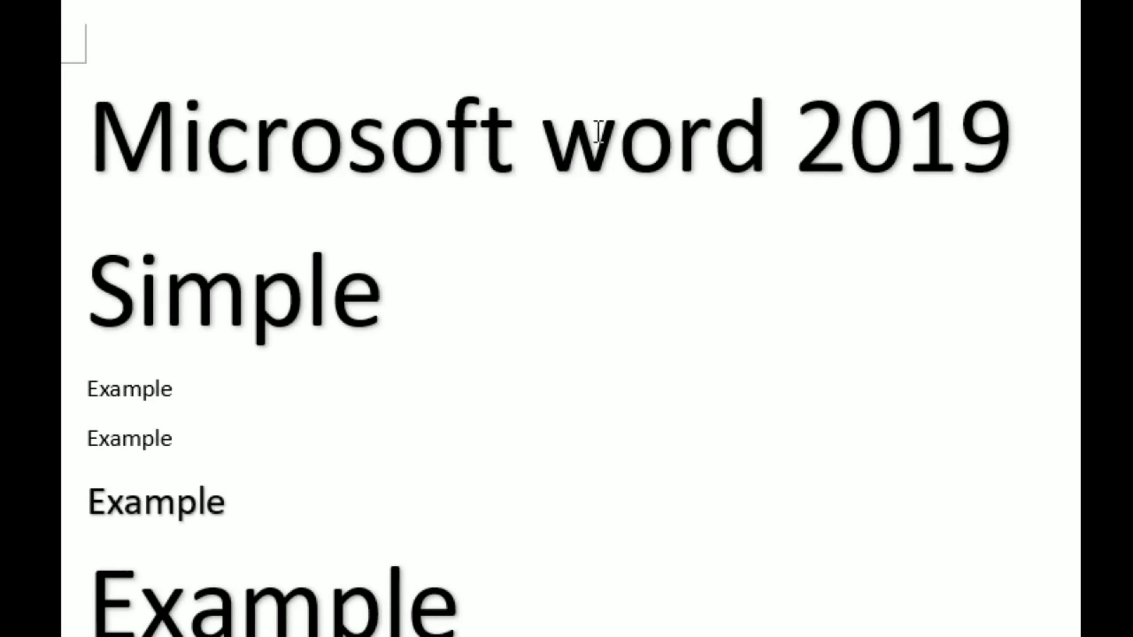
- Search the document for "Ex", and clear and close the search
key(ctrl+f)
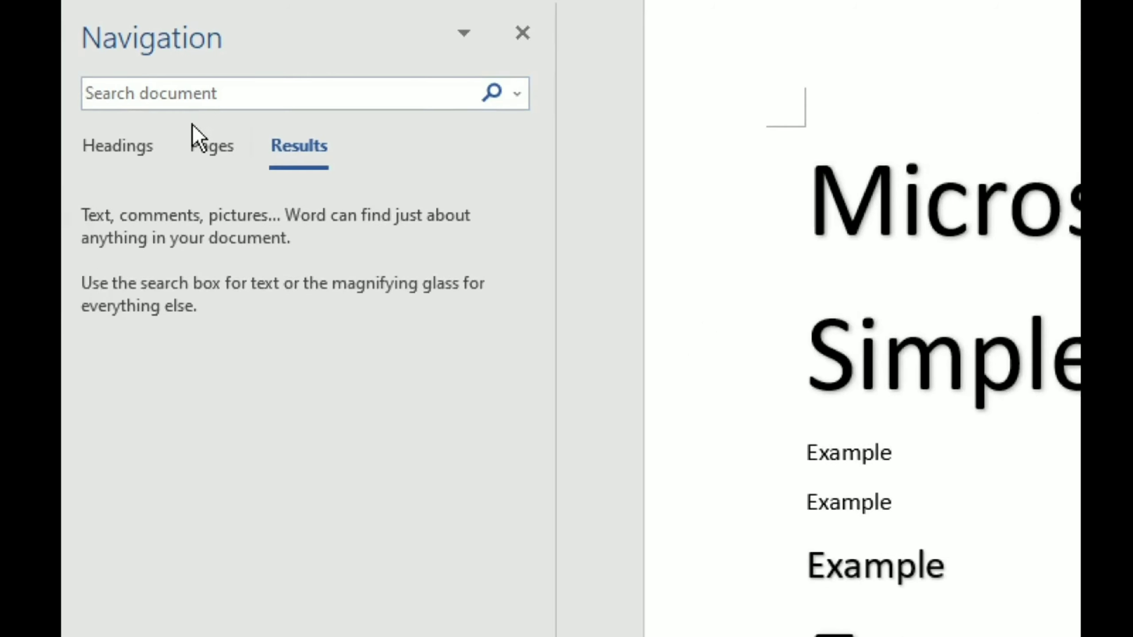
click(214, 94)
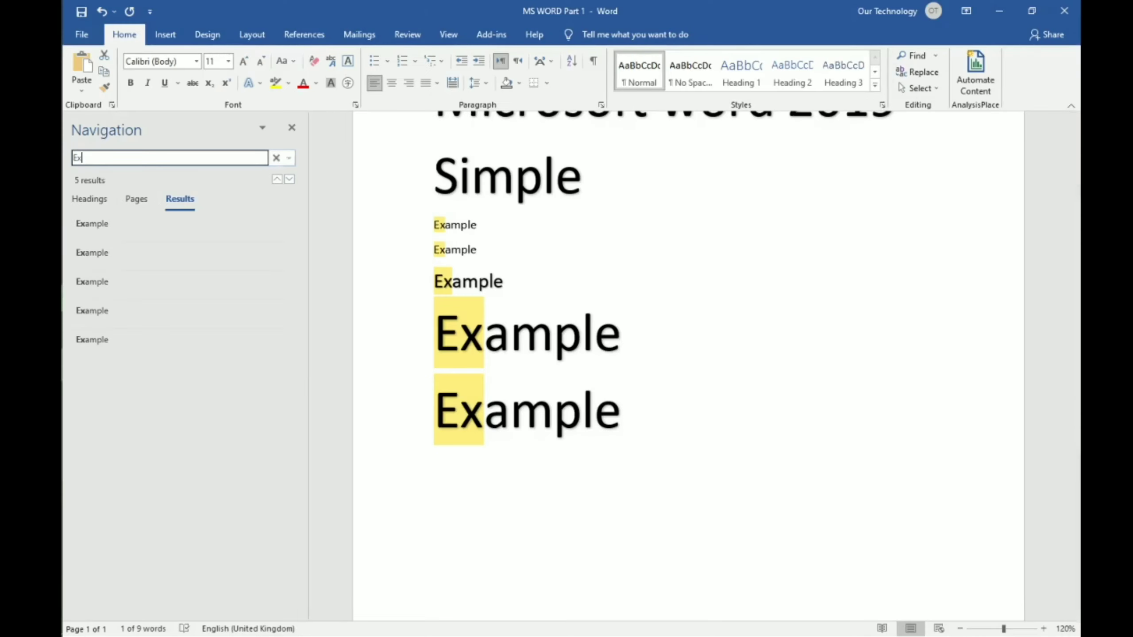
click(276, 157)
click(292, 127)
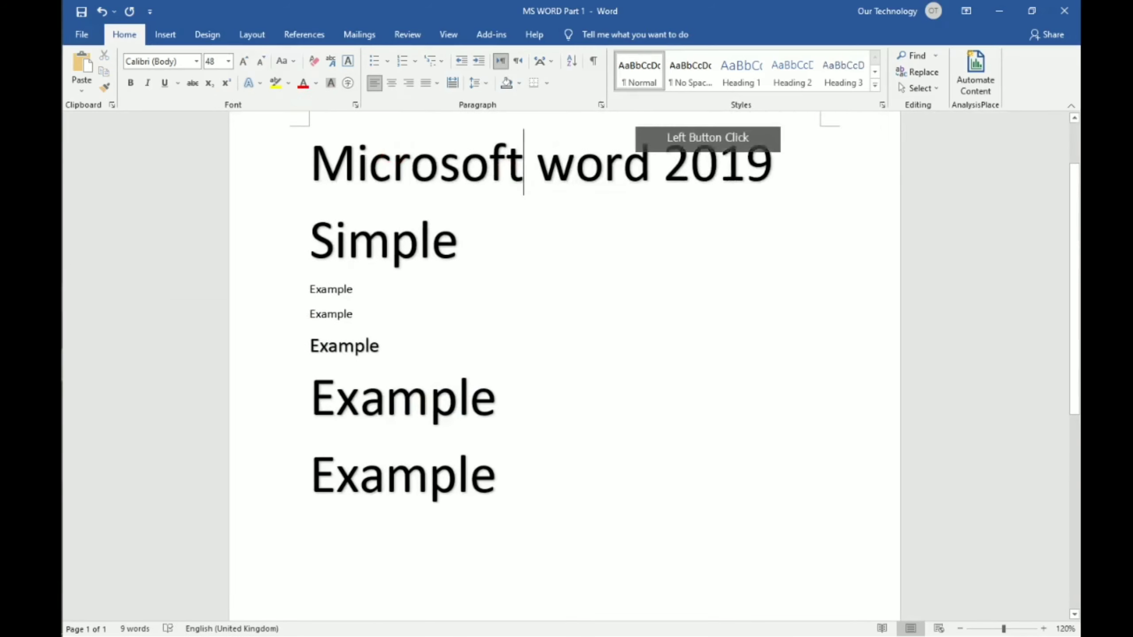
- Replace every occurrence of "Exa" in the document with "Sim"
click(915, 71)
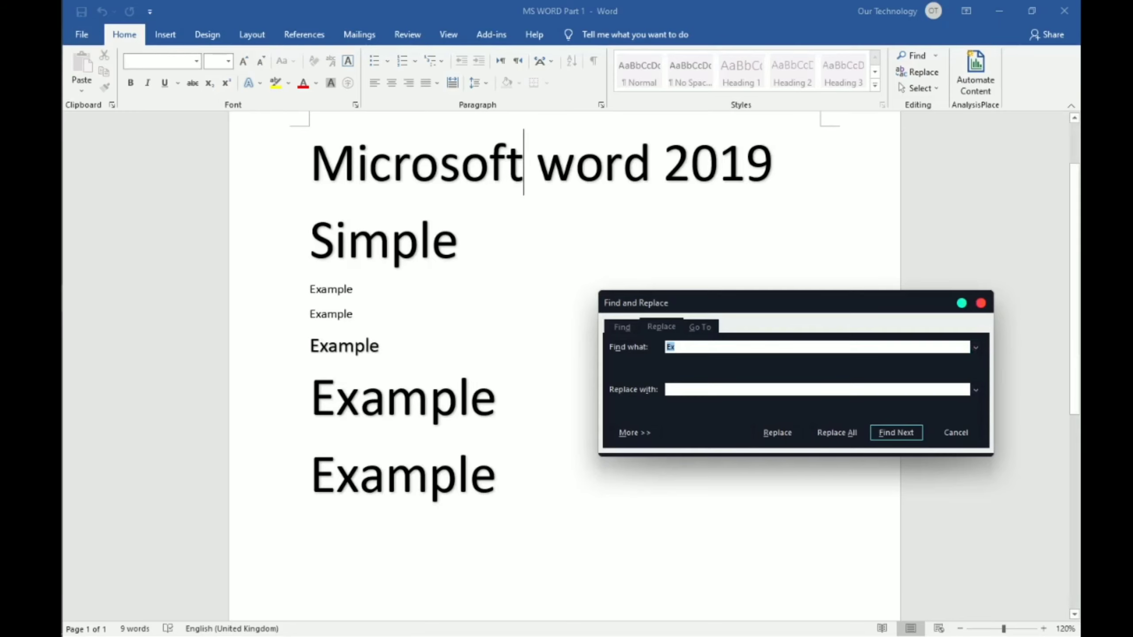
click(375, 407)
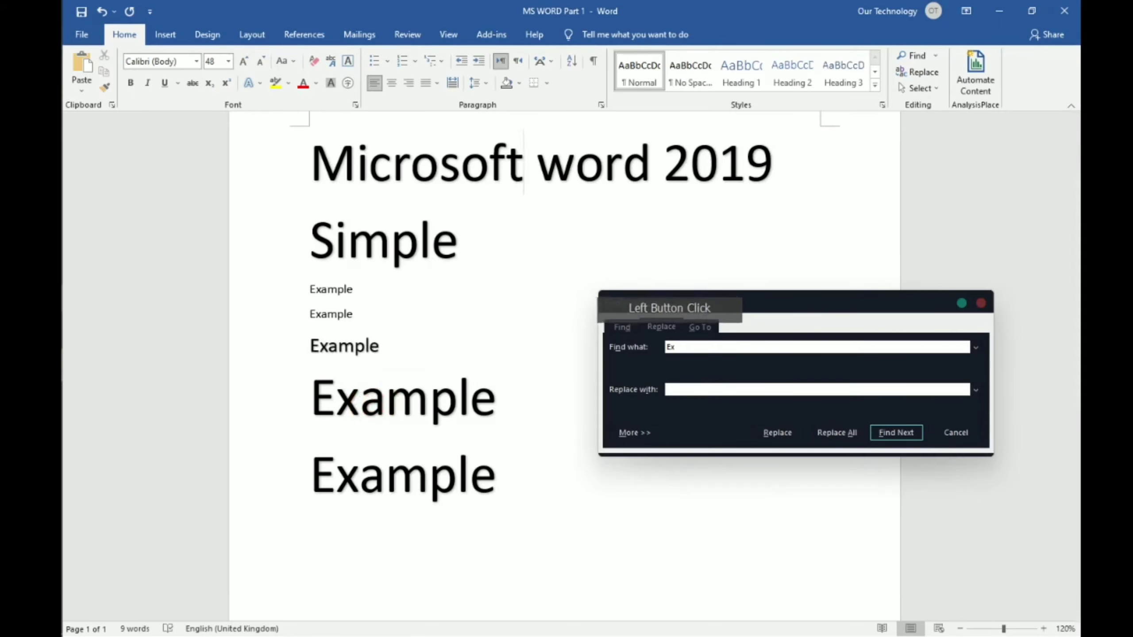
click(717, 349)
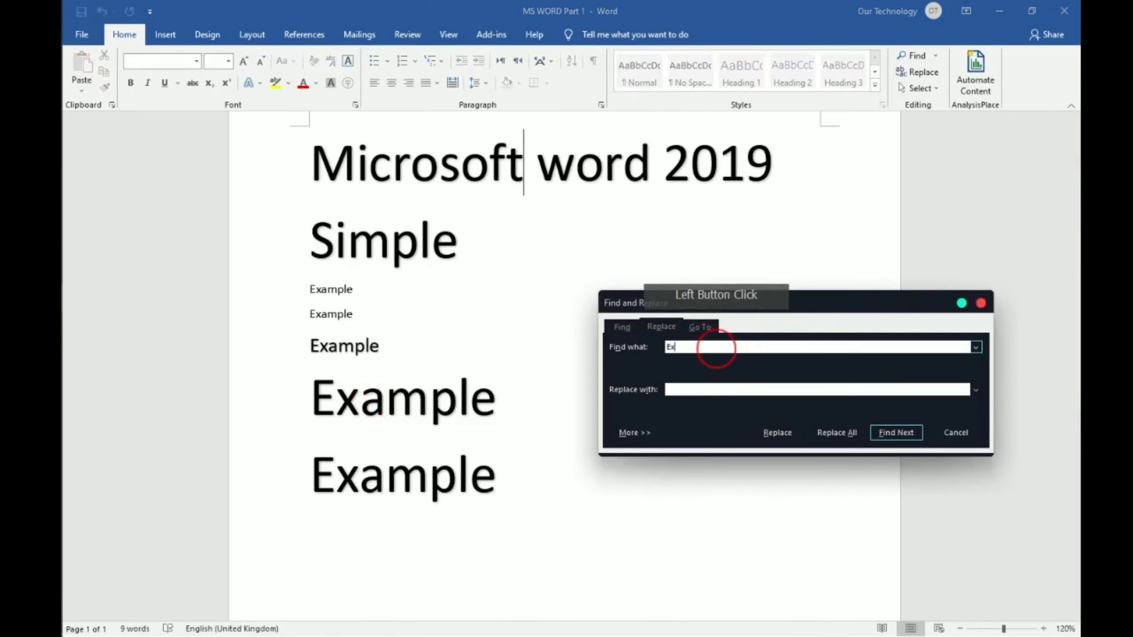
click(700, 347)
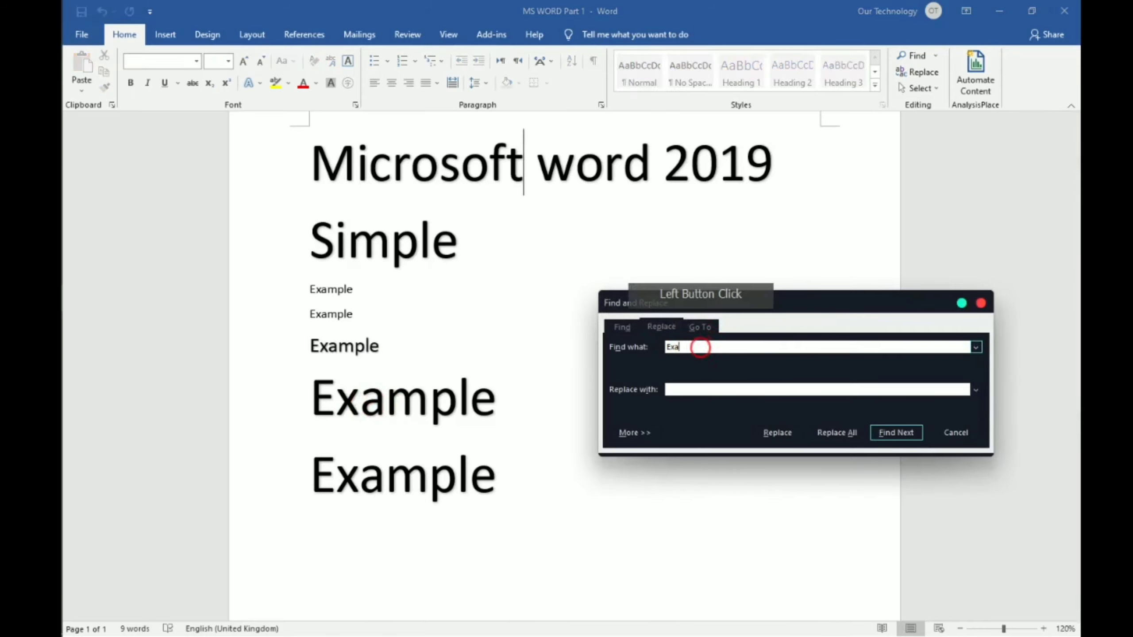
key(ctrl+f)
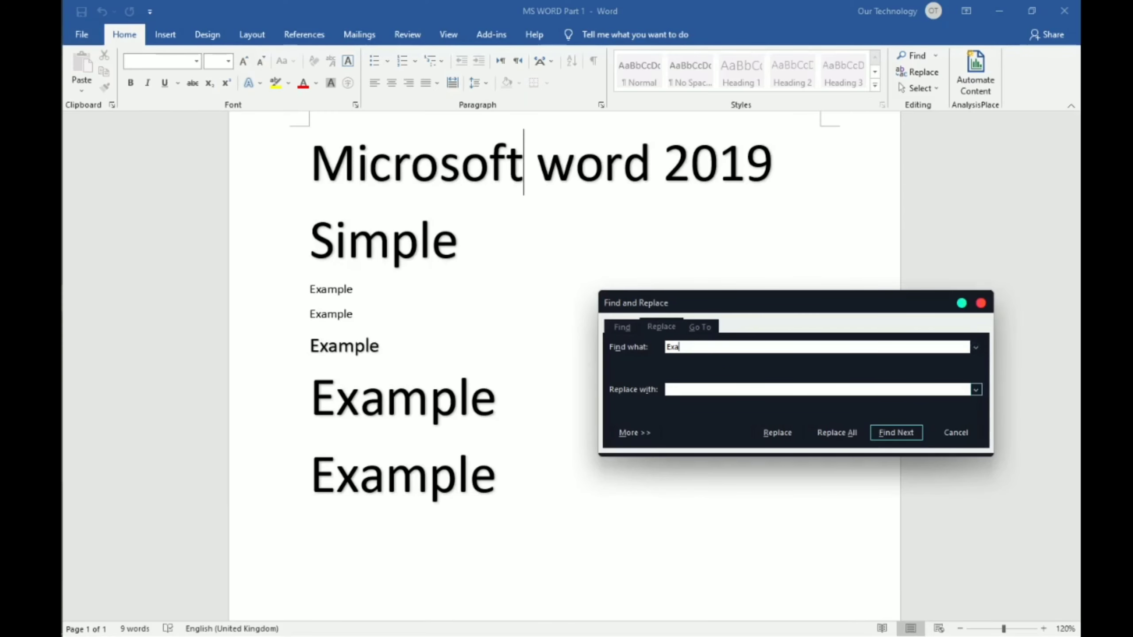
click(727, 390)
text(Sim)
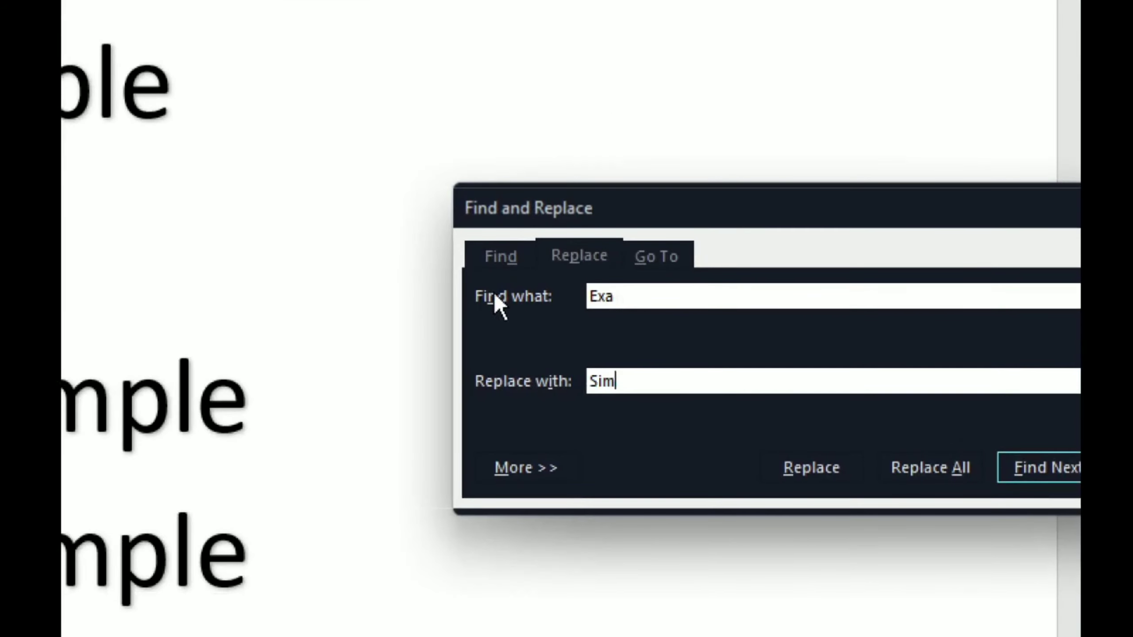
click(506, 289)
click(552, 378)
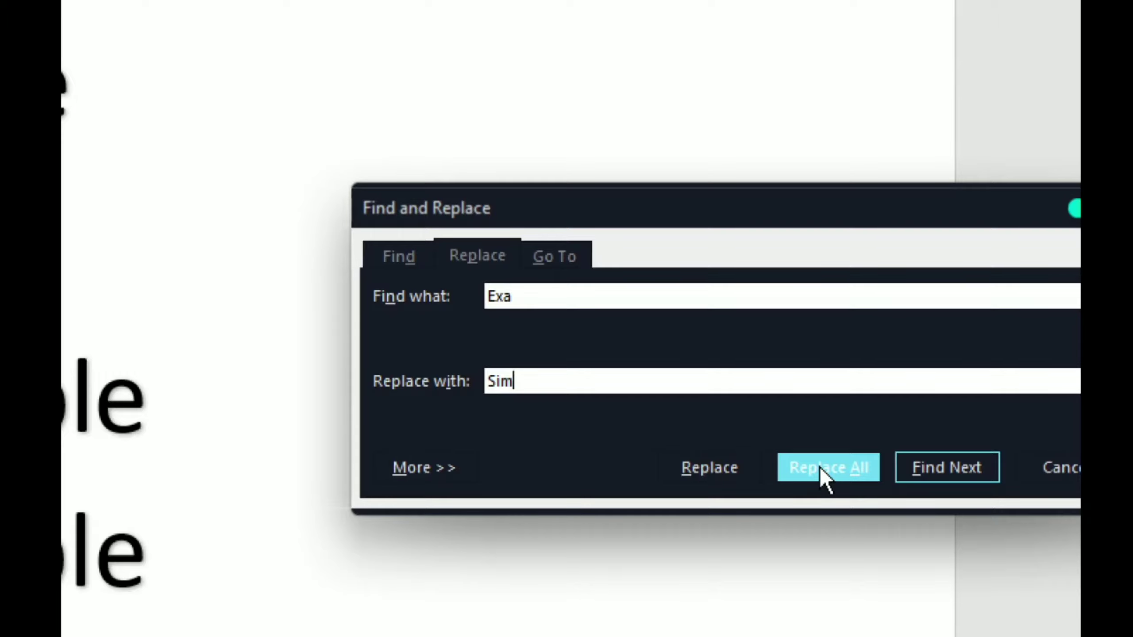
click(824, 468)
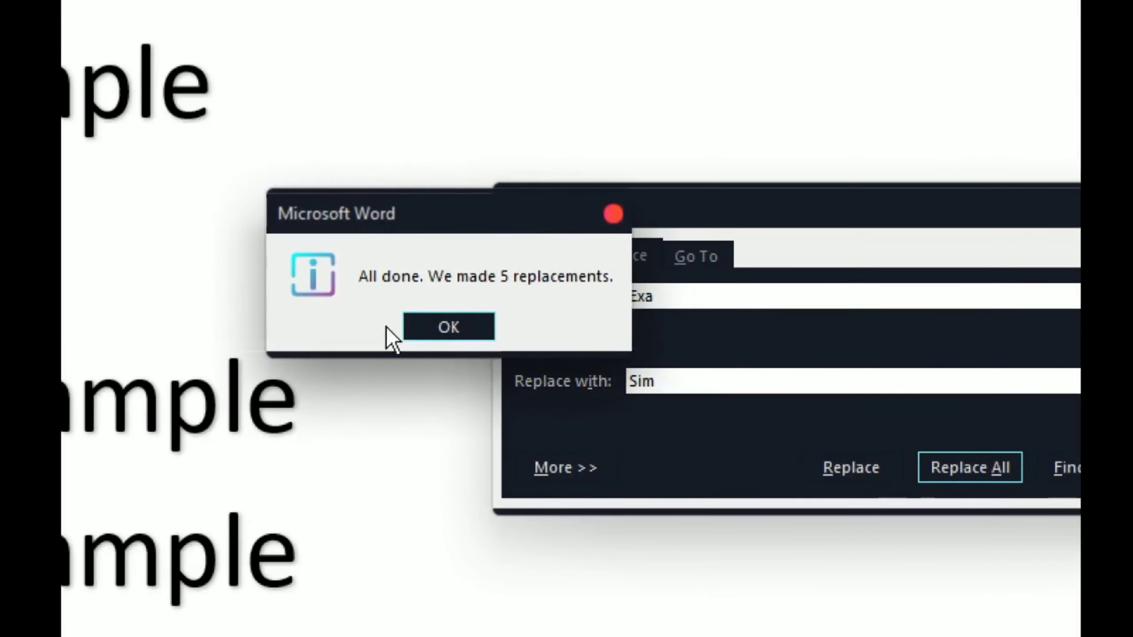
click(423, 326)
- Replace every occurrence of "Simm" with "Sim" throughout the document, and close Find and Replace
key(ctrl+f)
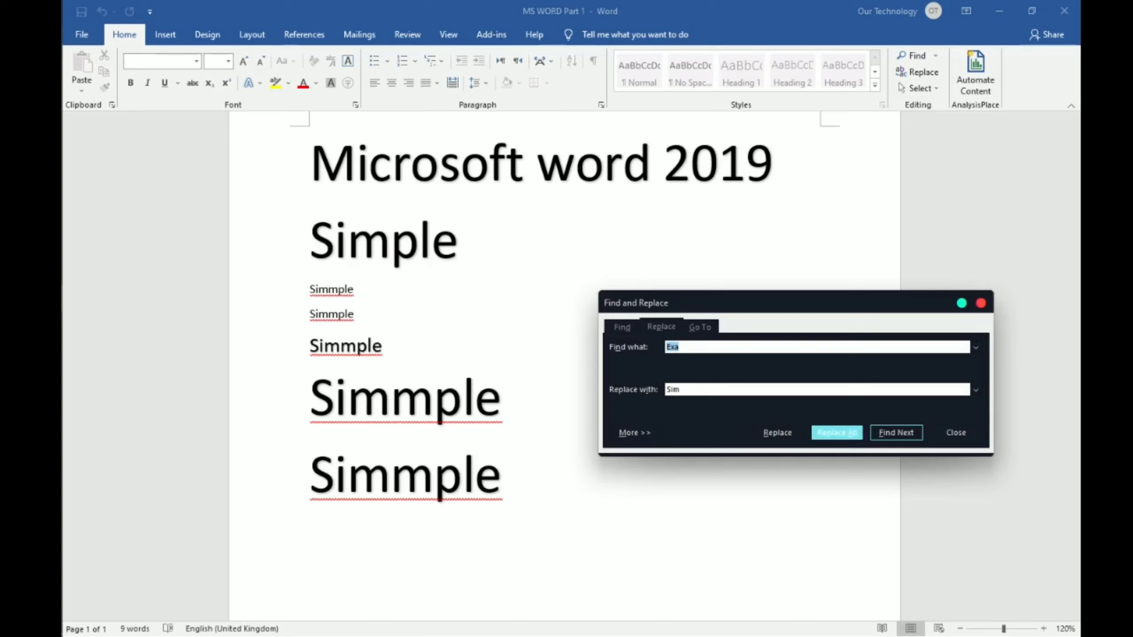
click(691, 347)
drag(692, 348, 662, 348)
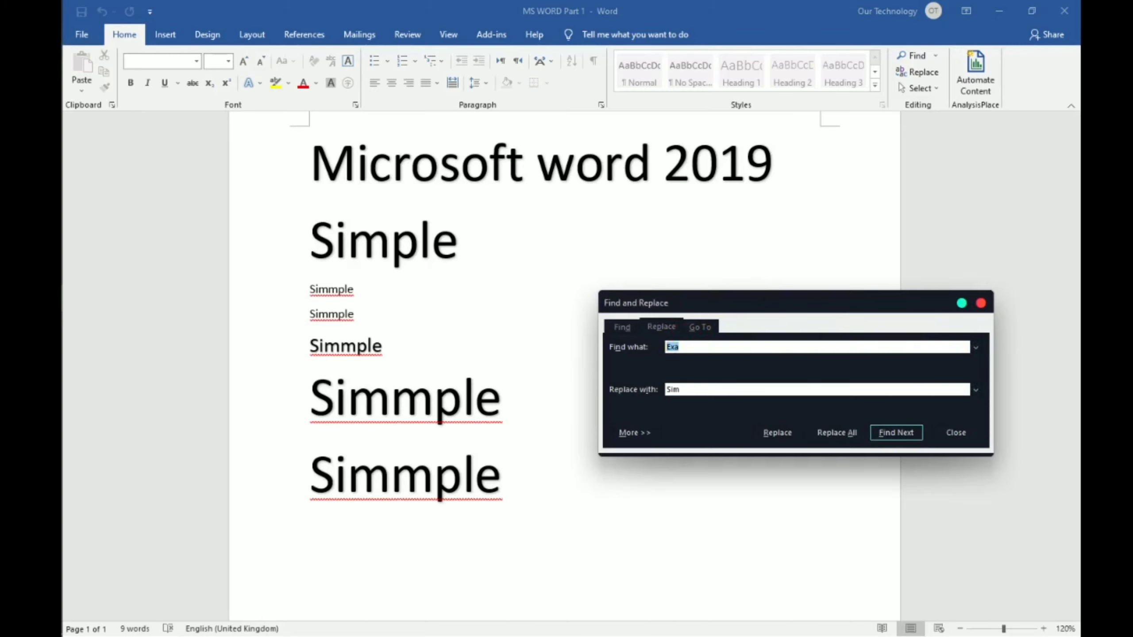
text(Simm)
key(ctrl+f)
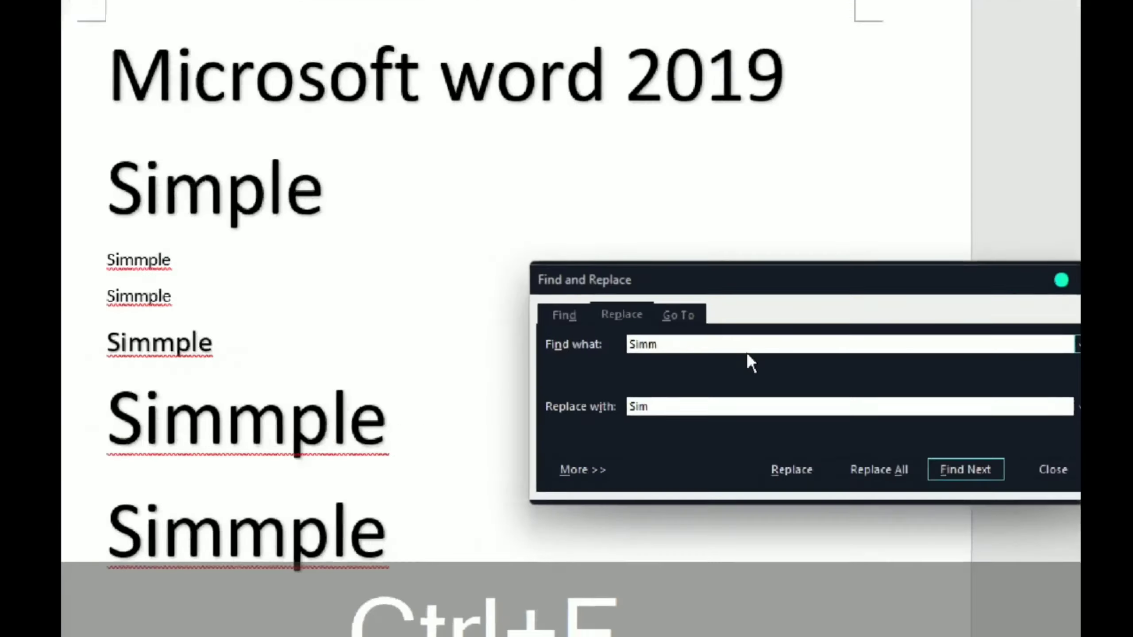
key(ctrl+f)
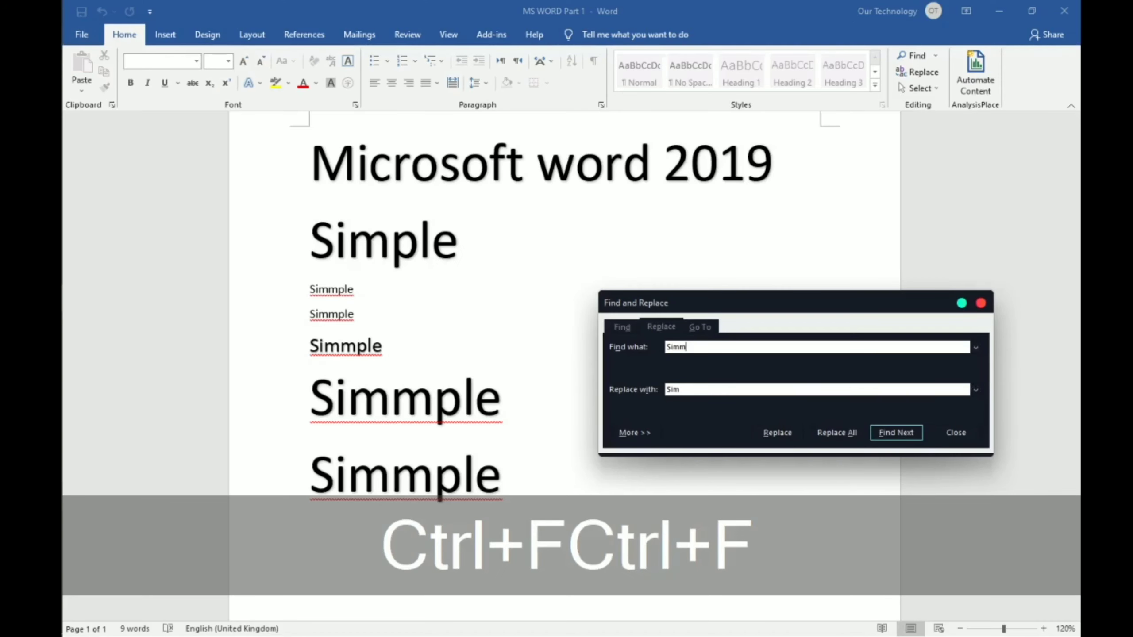
click(837, 432)
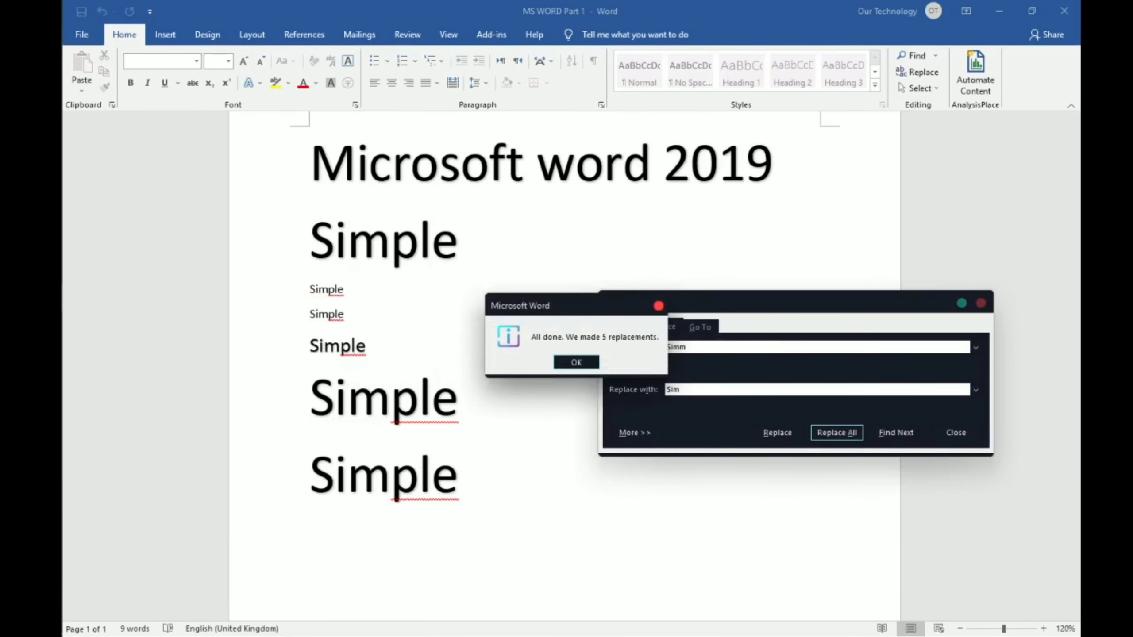
click(576, 362)
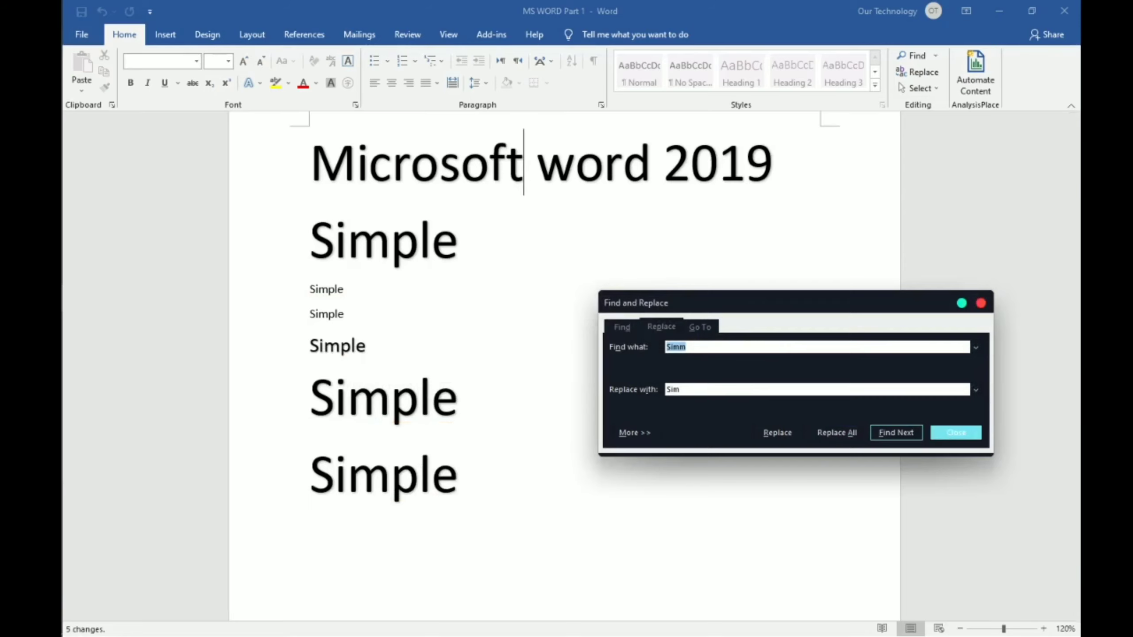
click(956, 432)
scroll(838, 127, up, 2)
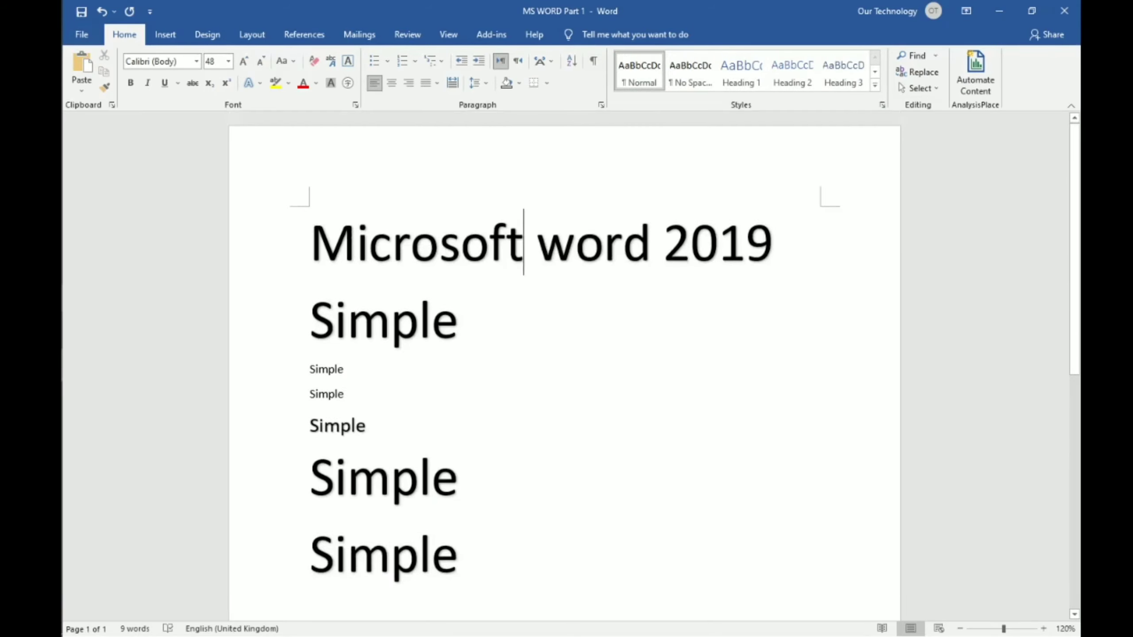